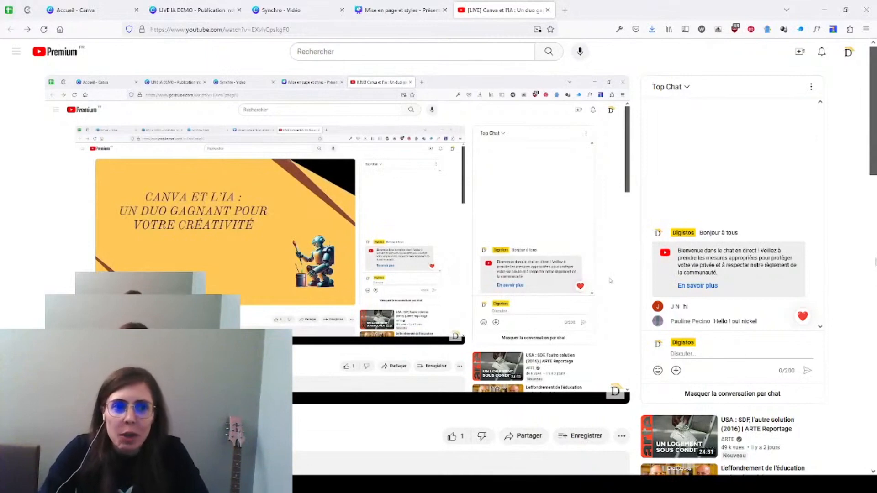
Step: Make the YouTube live stream the first browser tab and switch to the LIVE IA DEMO design in Canva
drag(503, 10, 93, 13)
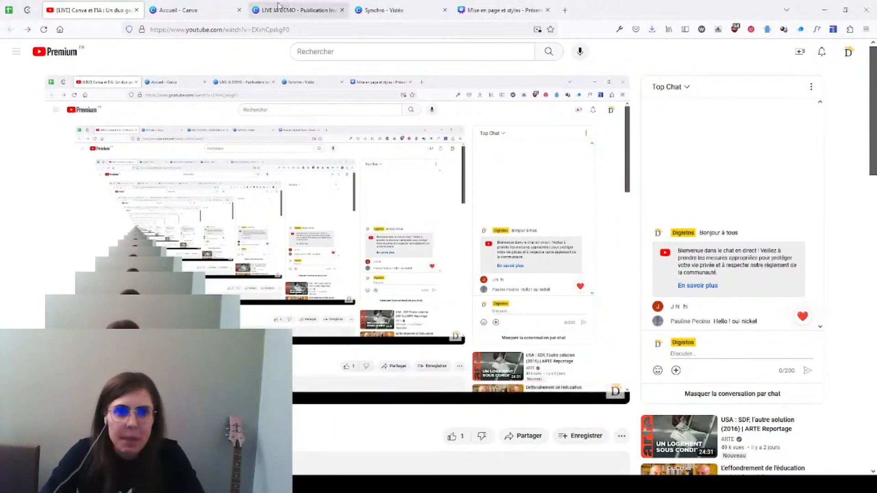
click(301, 18)
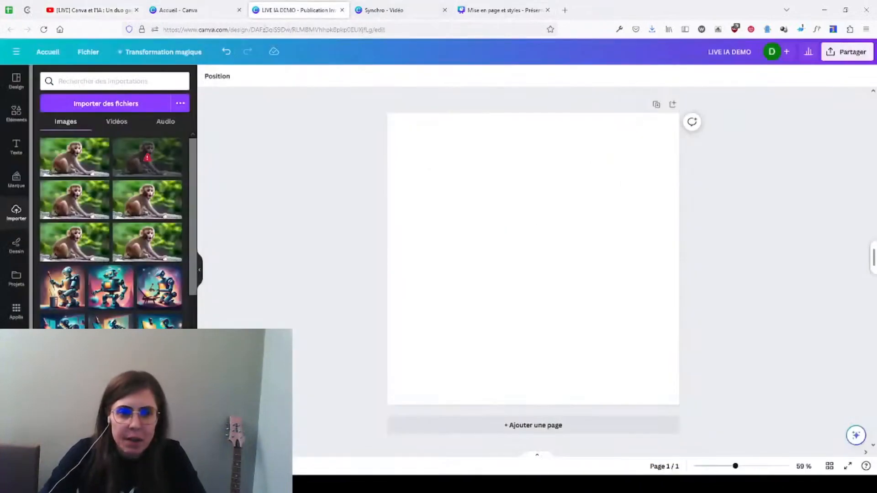
click(89, 10)
click(287, 12)
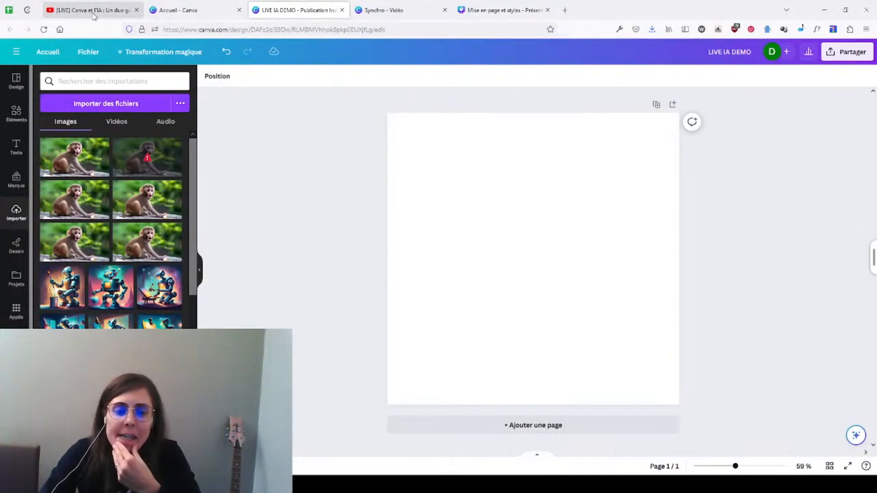
Step: Check the live stream's chat on YouTube for viewer messages and return to the LIVE IA DEMO design in Canva
click(16, 81)
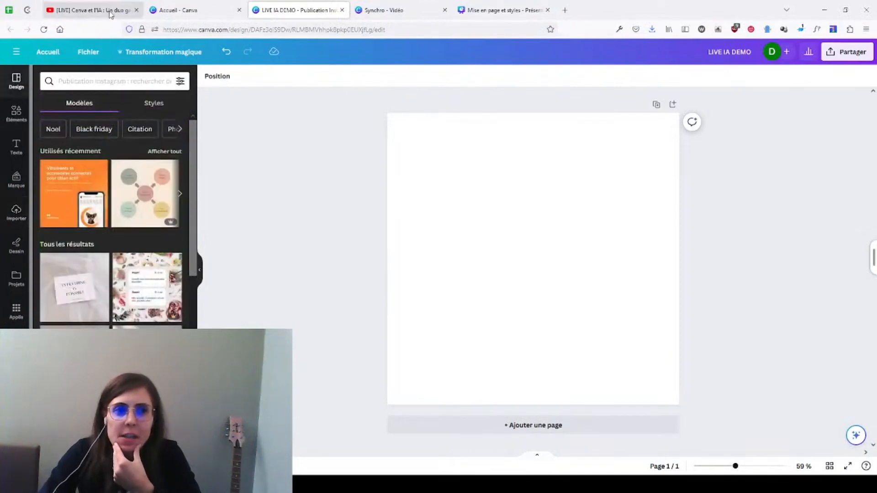
click(110, 13)
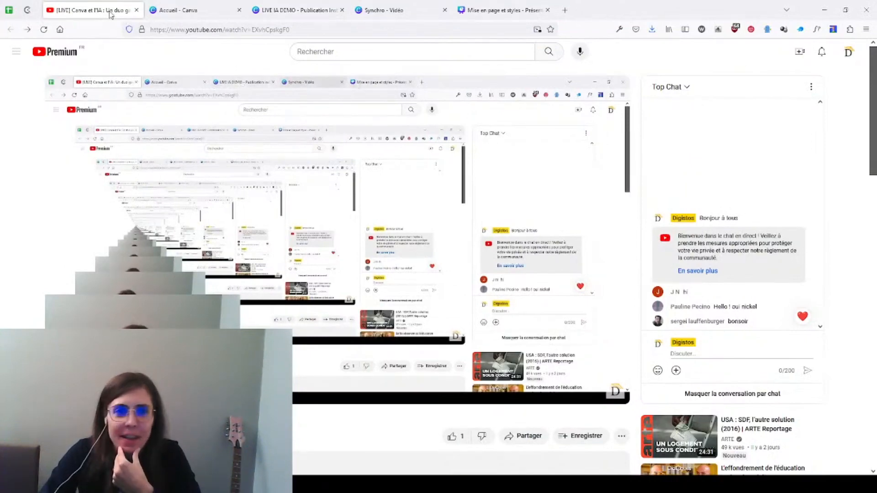
click(291, 10)
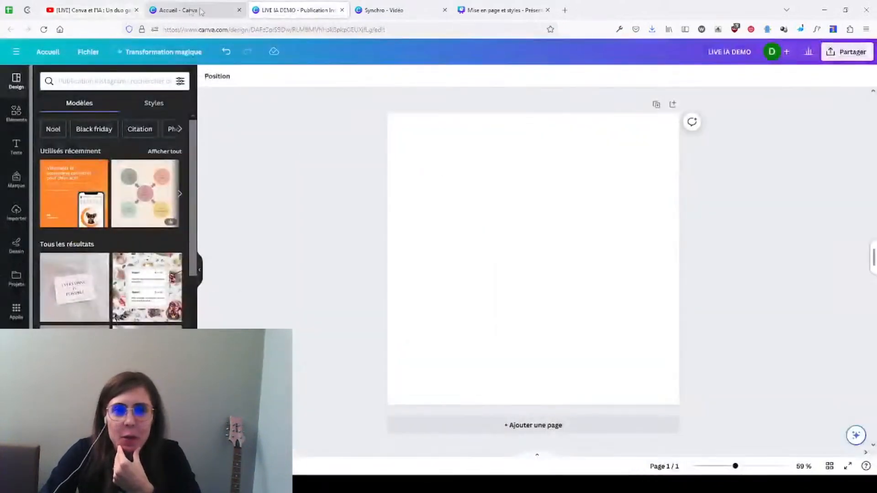
click(88, 13)
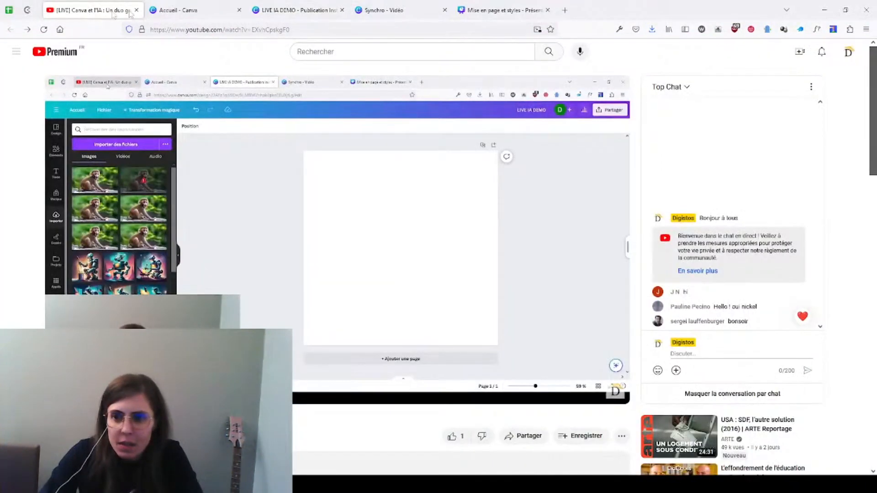
click(284, 9)
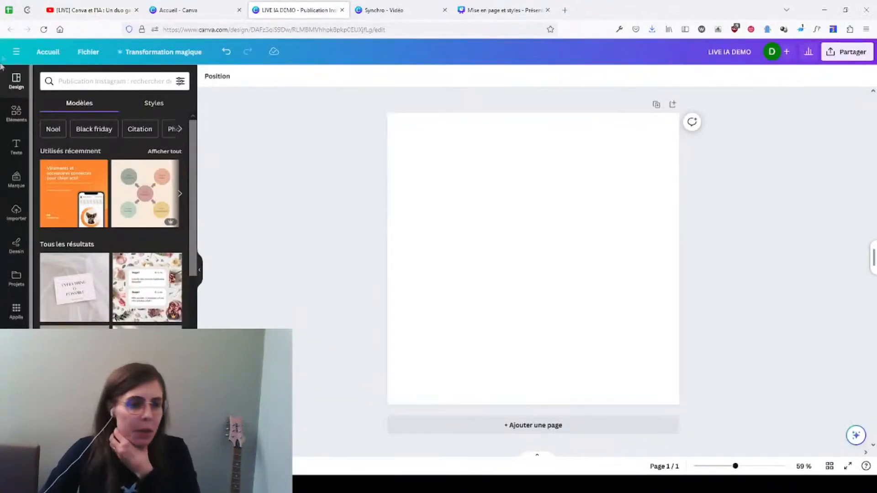
Step: Add a title in the brand title style reading "Canva est un outil de création graphique"
click(16, 147)
click(91, 151)
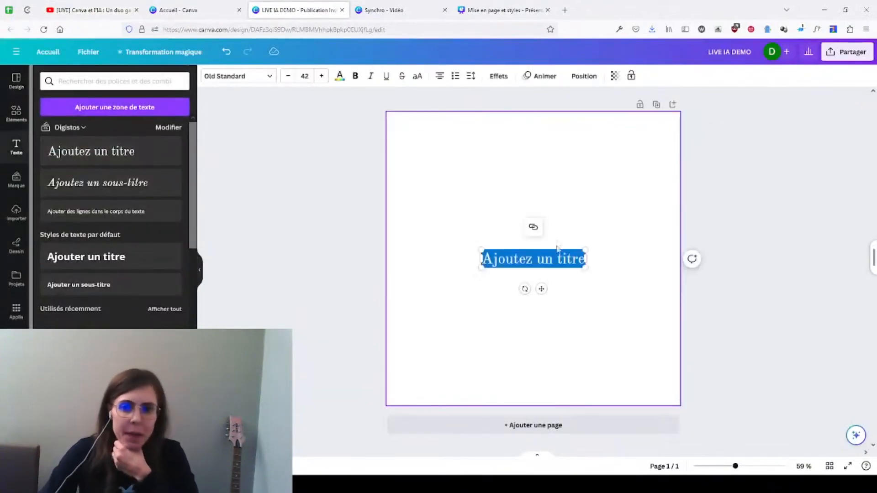
text(Canva est un otu)
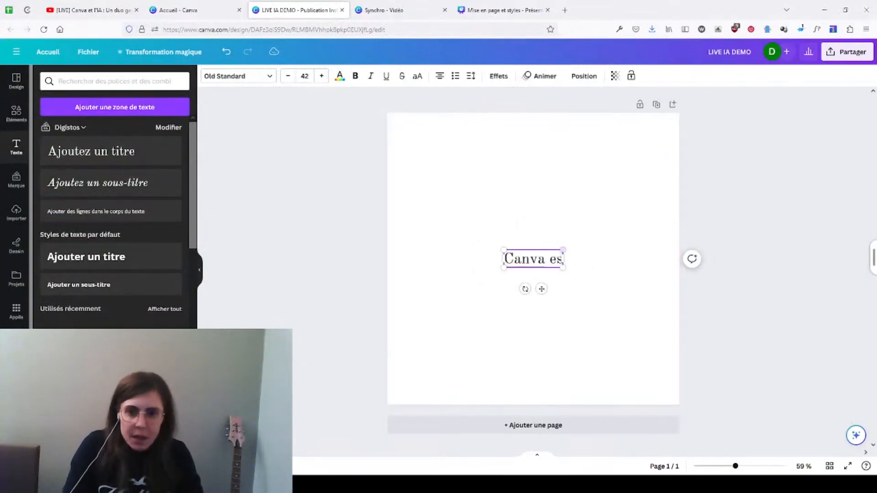
key(BackSpace)
key(BackSpace)
text(util de création graphique)
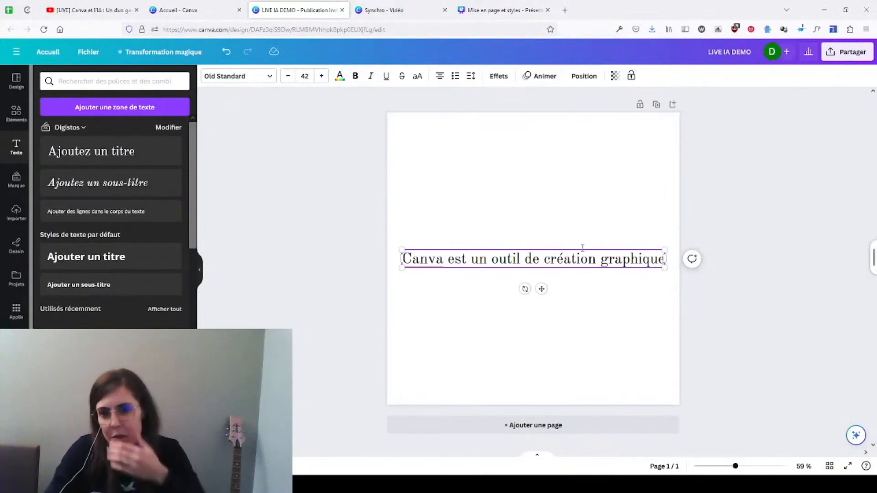
click(506, 308)
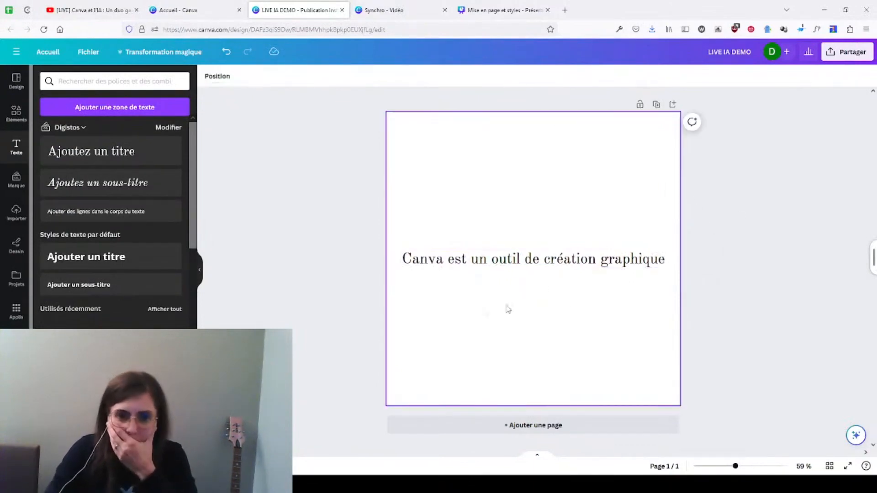
Step: Try Magic Write's "Continuer la rédaction" on the title and delete the generated paragraph
click(425, 268)
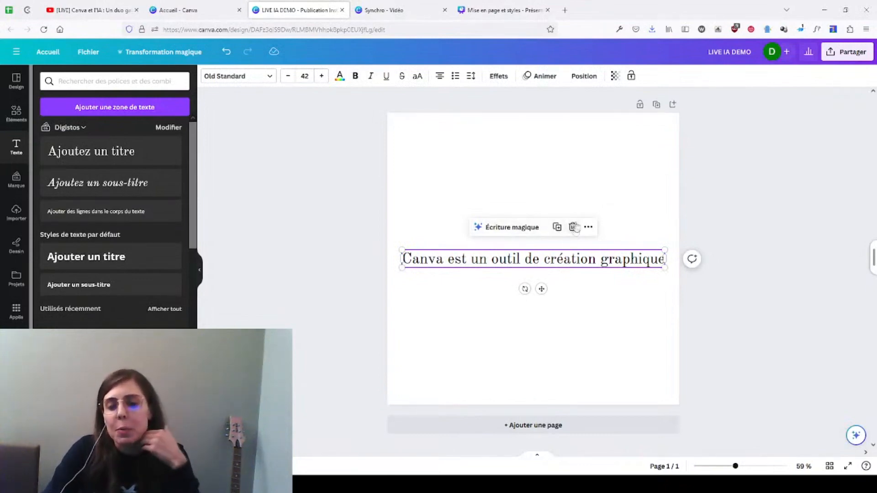
click(512, 227)
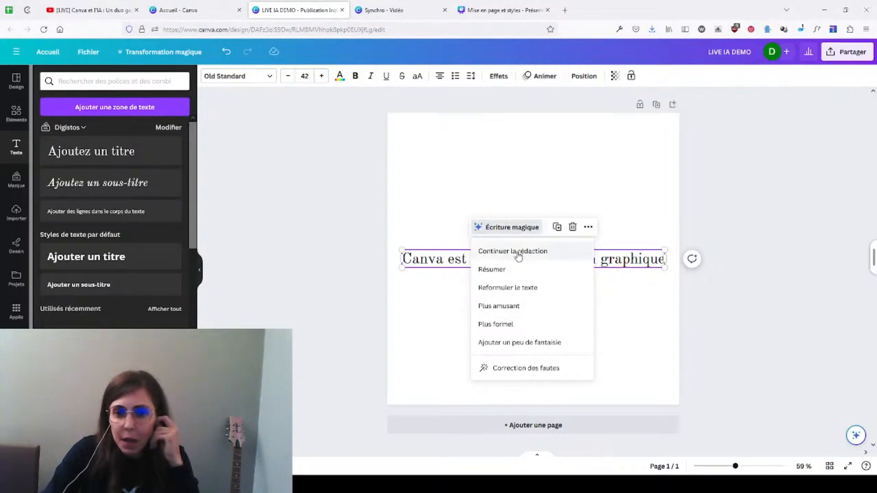
click(518, 254)
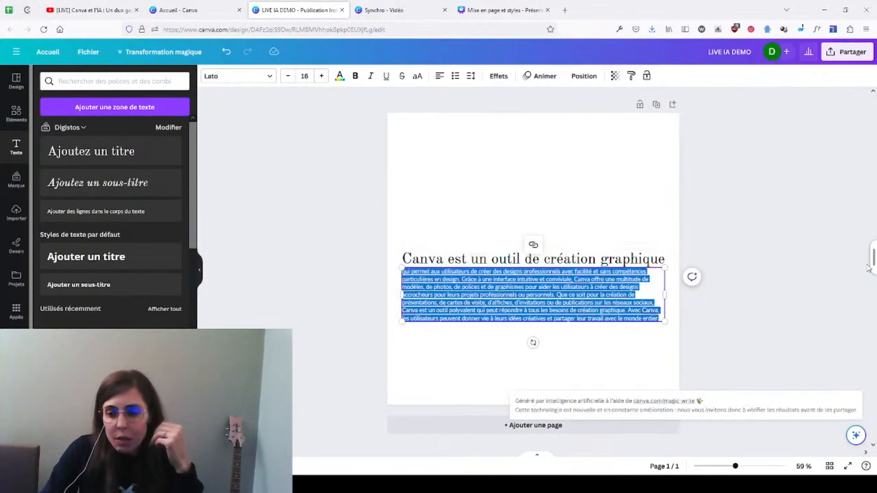
click(705, 247)
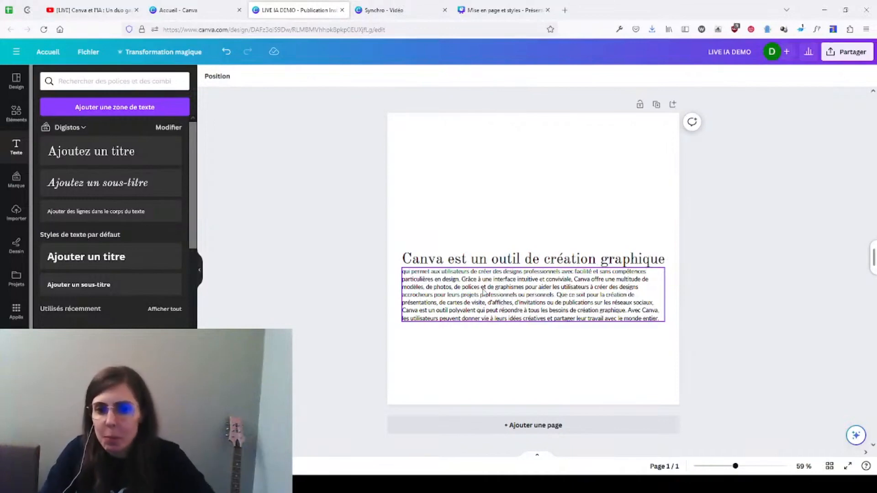
click(573, 295)
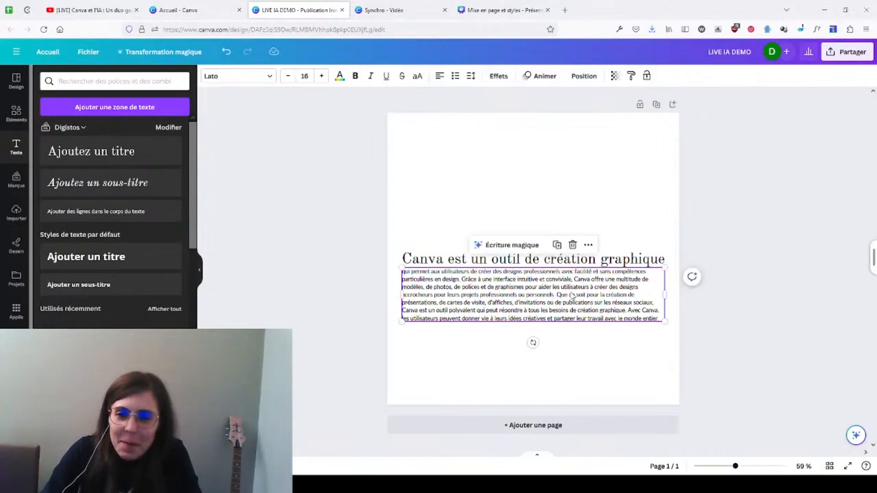
key(Delete)
Step: Try rephrasing the title with Magic Write's "Reformuler le texte" option
click(562, 259)
click(519, 229)
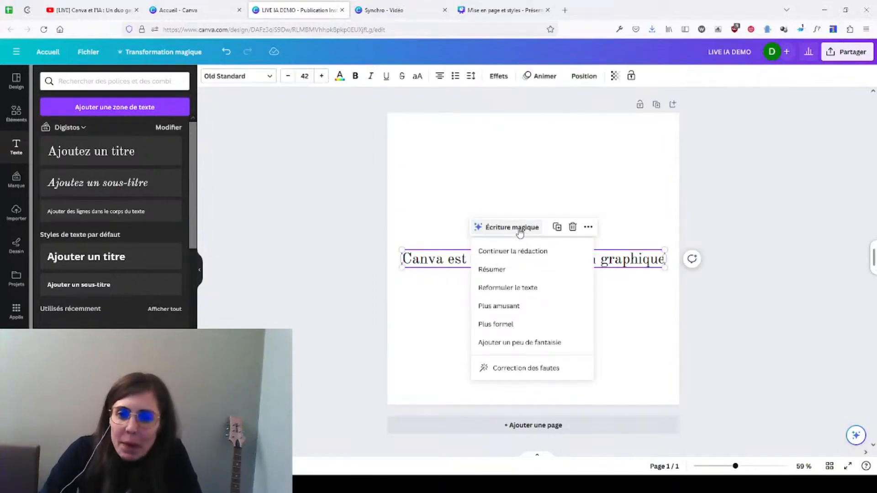
click(520, 289)
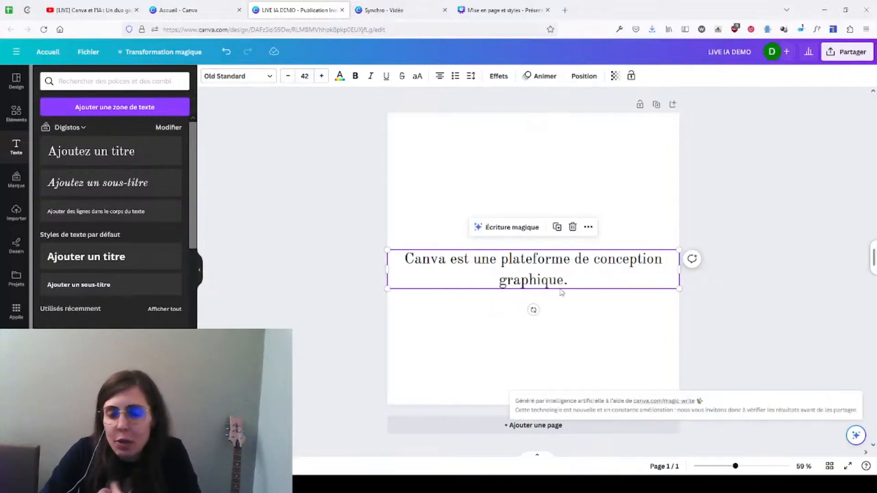
Step: Try Magic Write's "Plus amusant" rewrite on the title and undo it
click(525, 231)
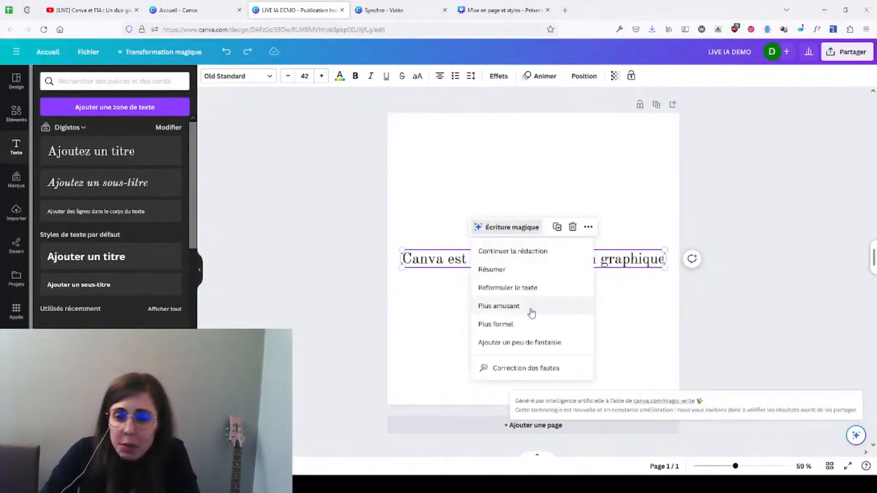
click(532, 307)
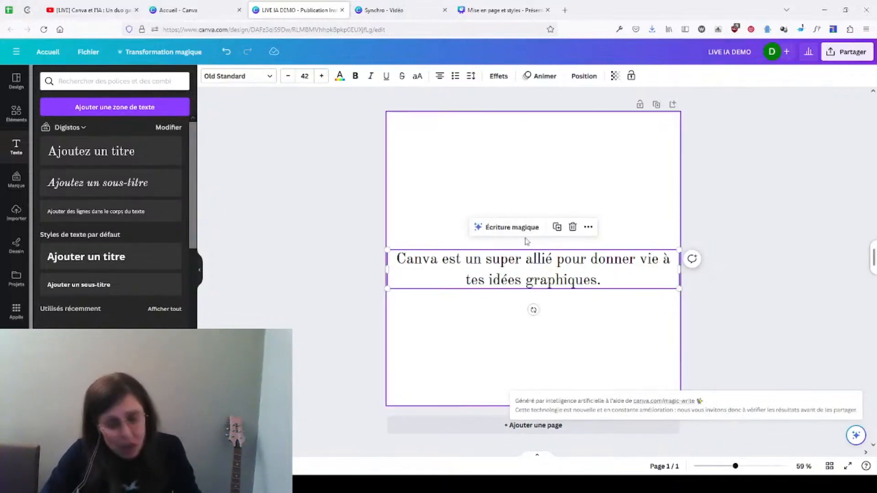
key(ctrl+z)
Step: Rewrite the title with Magic Write's "Plus formel" option and check the live stream's chat
click(516, 228)
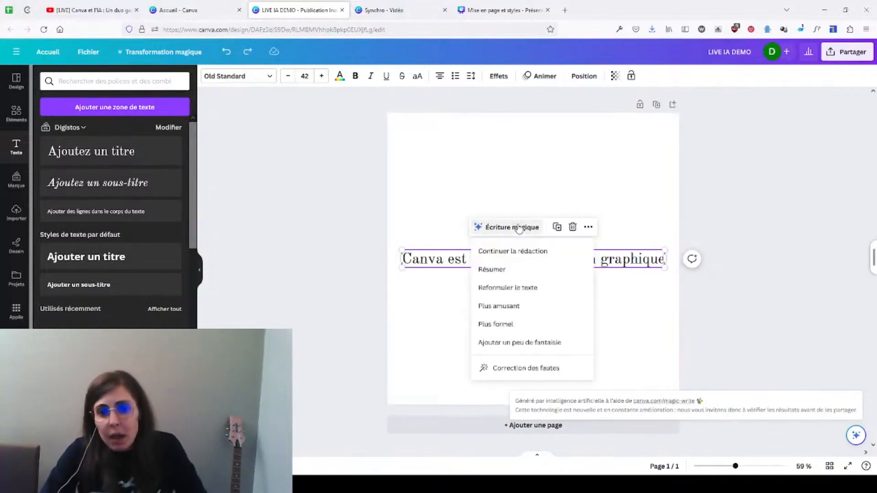
click(527, 326)
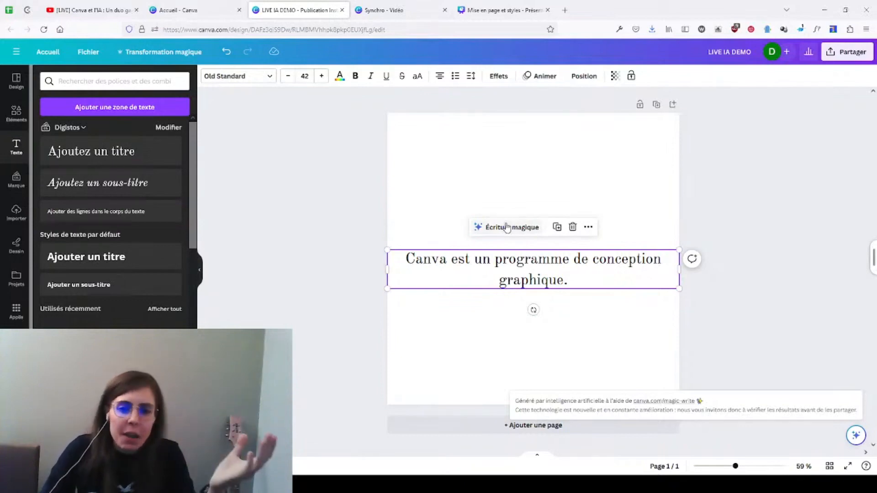
click(87, 10)
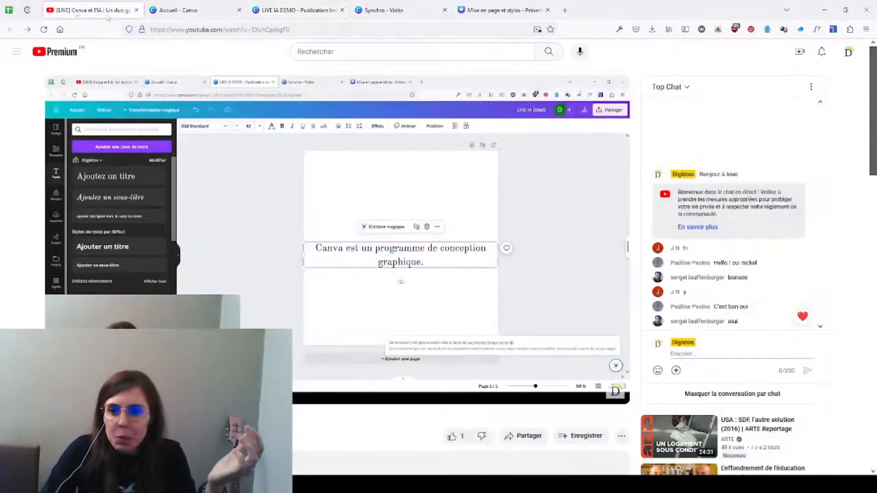
click(297, 10)
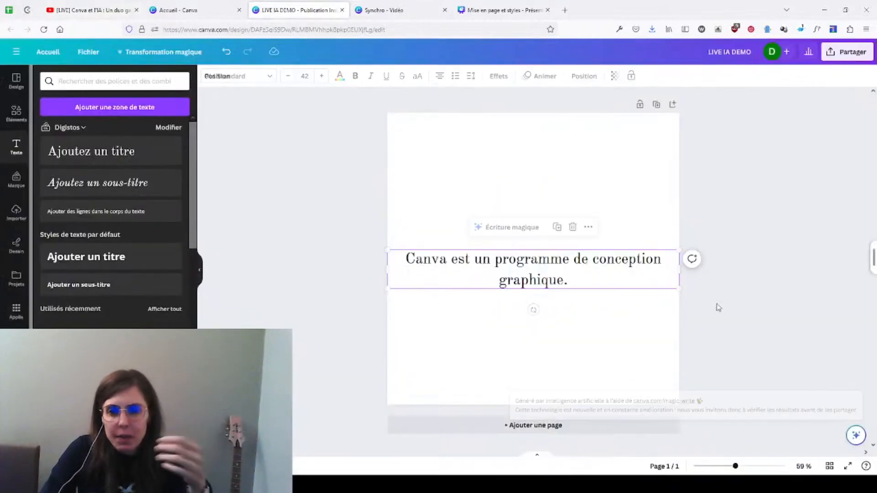
Step: Move the title text up into the upper part of the page, keeping it horizontally centred
drag(543, 280, 542, 261)
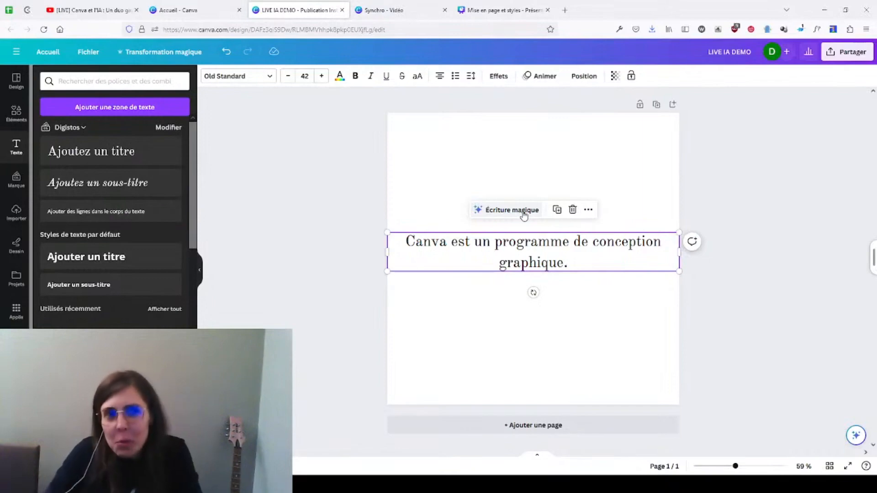
drag(507, 253, 509, 175)
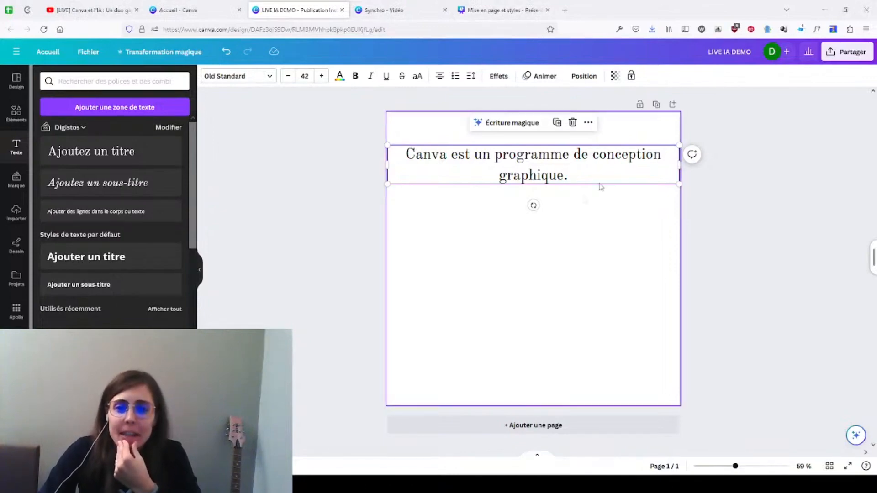
click(790, 202)
drag(552, 171, 550, 199)
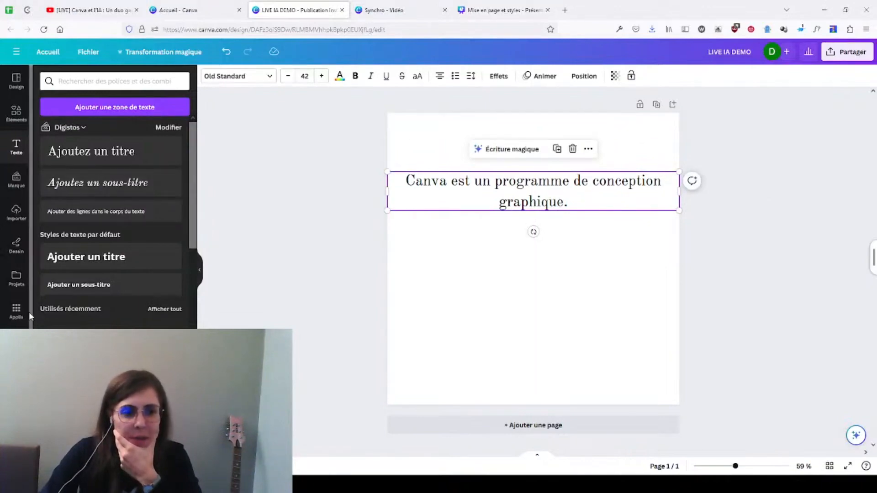
Step: Translate the page into Italian (Italien) with the translation app, using automatic source-language detection
scroll(20, 306, down, 1)
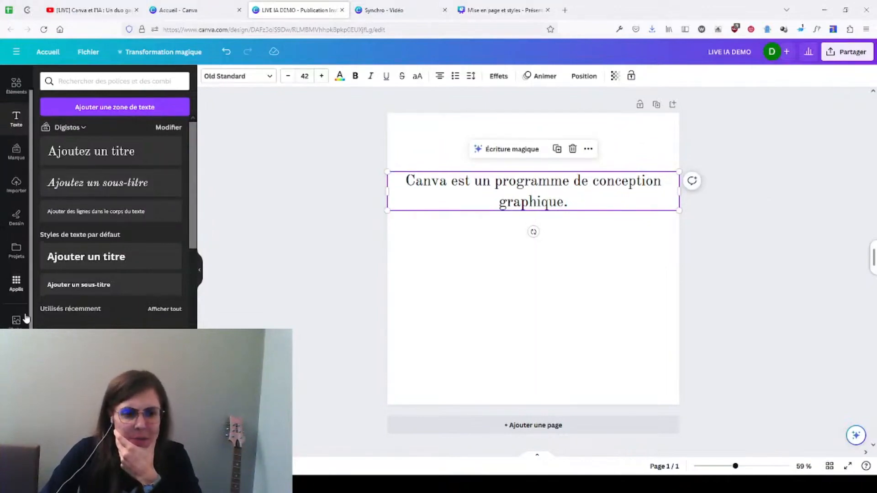
click(16, 284)
scroll(97, 309, down, 3)
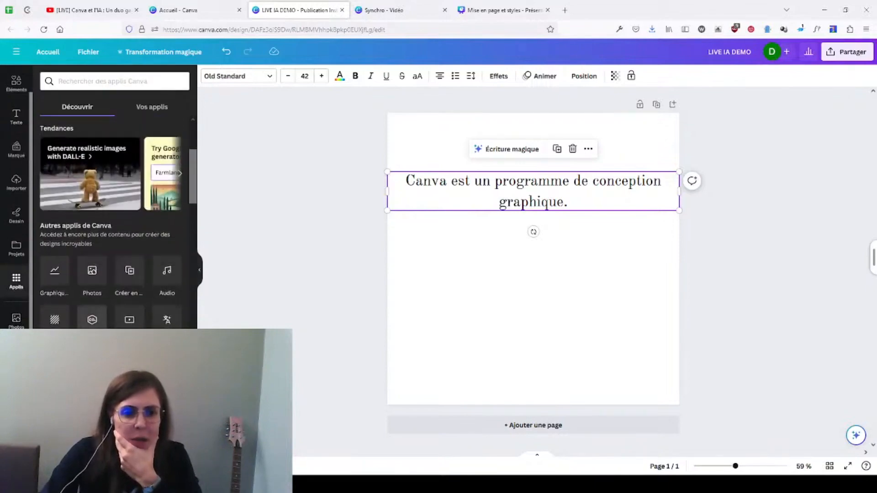
click(165, 322)
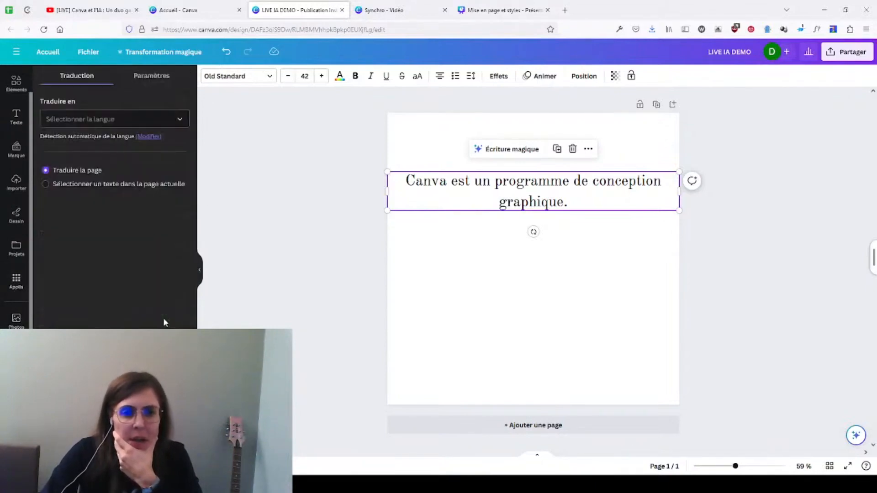
click(101, 118)
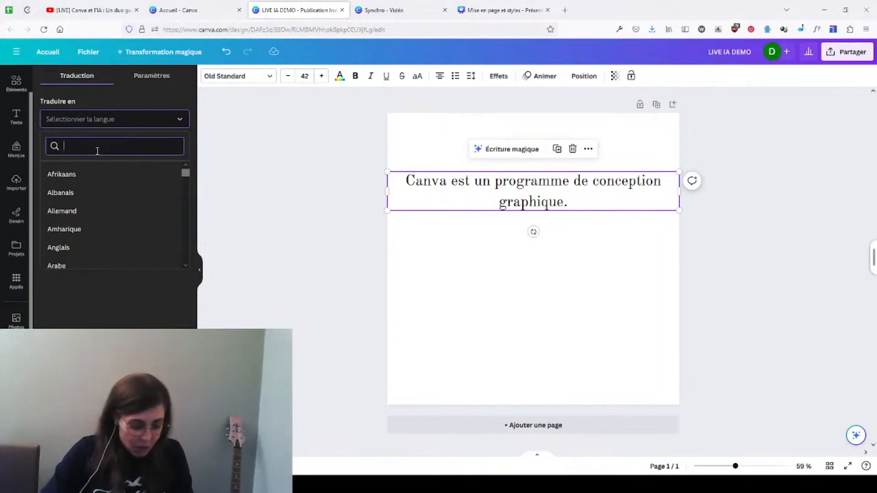
text(Ita)
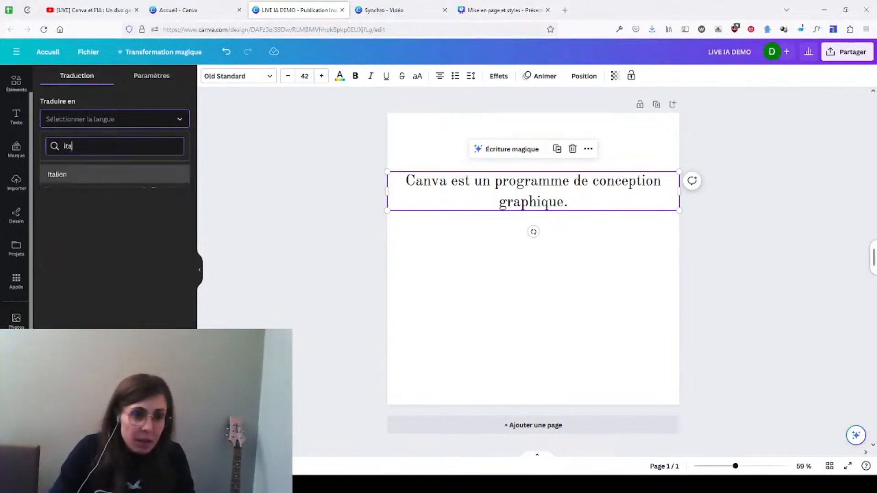
click(74, 175)
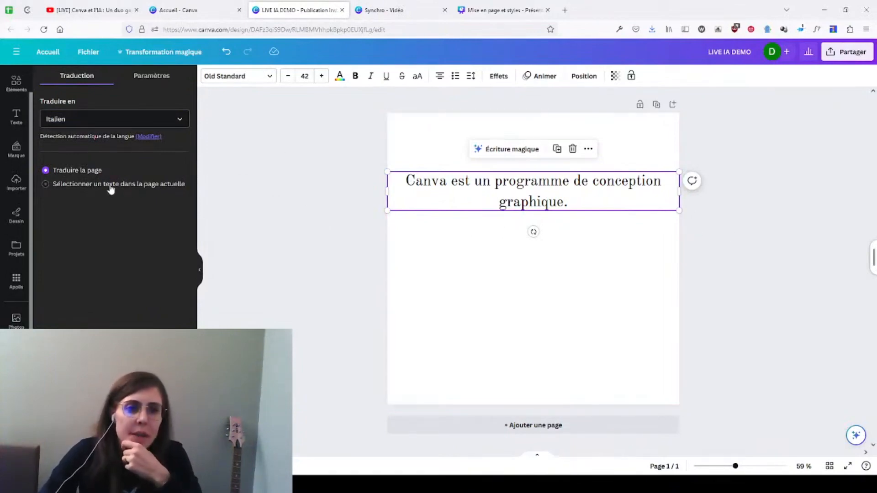
click(115, 454)
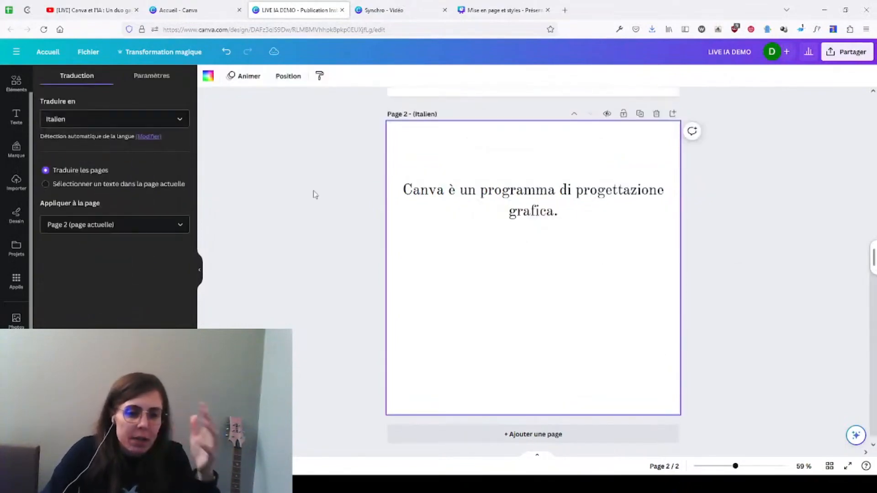
Step: Compare the original French title on page 1 with its Italian translation on page 2
scroll(628, 269, up, 6)
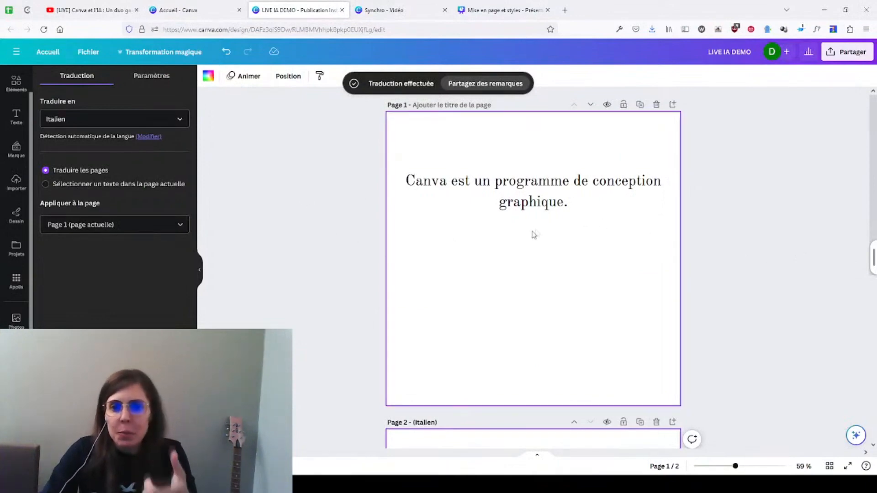
click(556, 204)
click(448, 132)
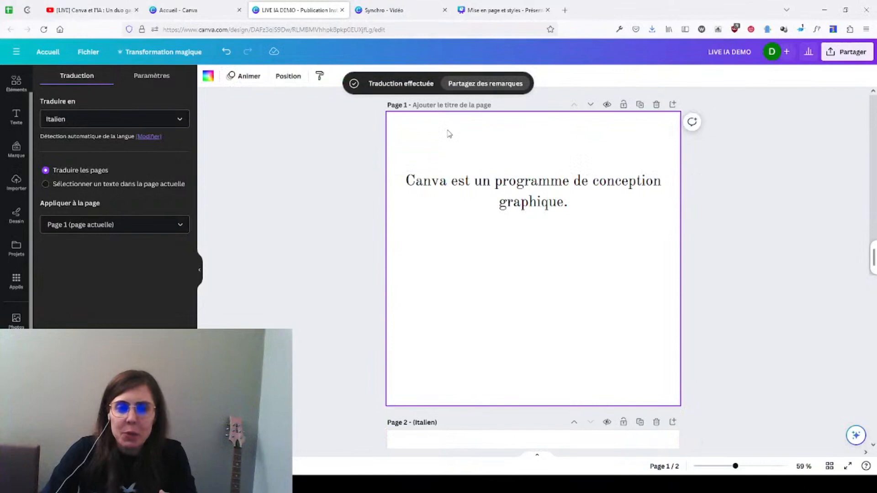
scroll(370, 197, down, 5)
click(529, 174)
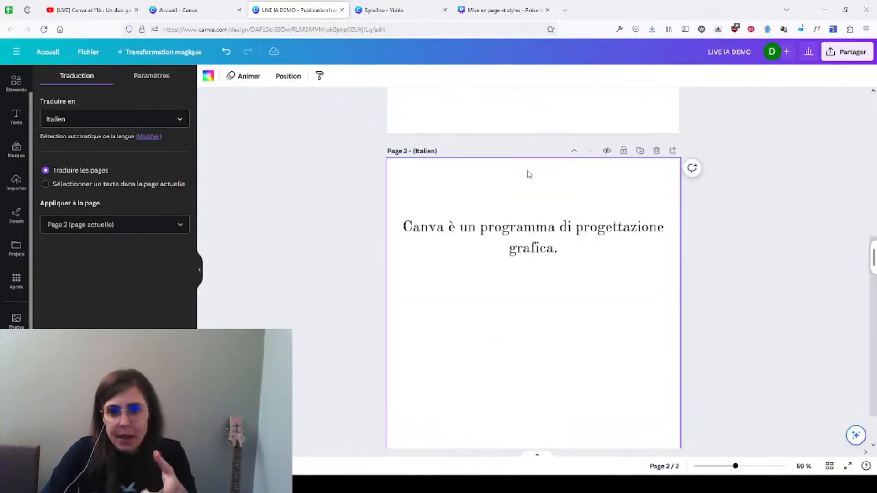
click(530, 239)
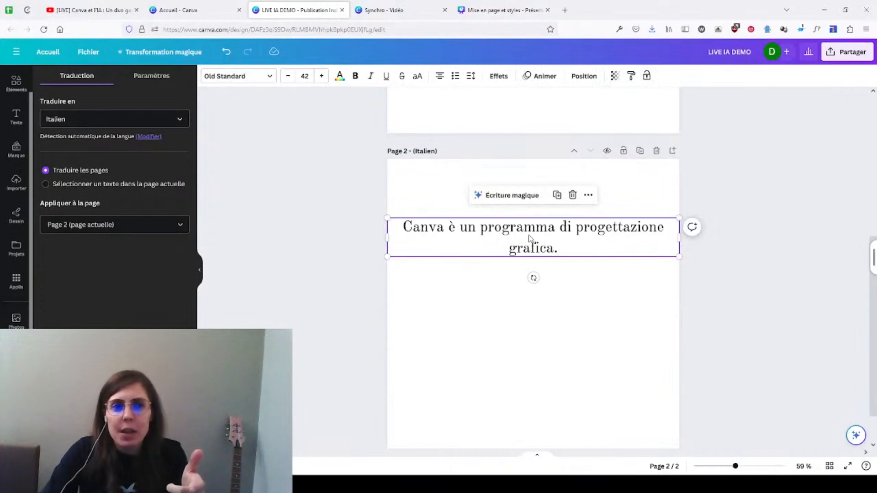
scroll(754, 265, up, 5)
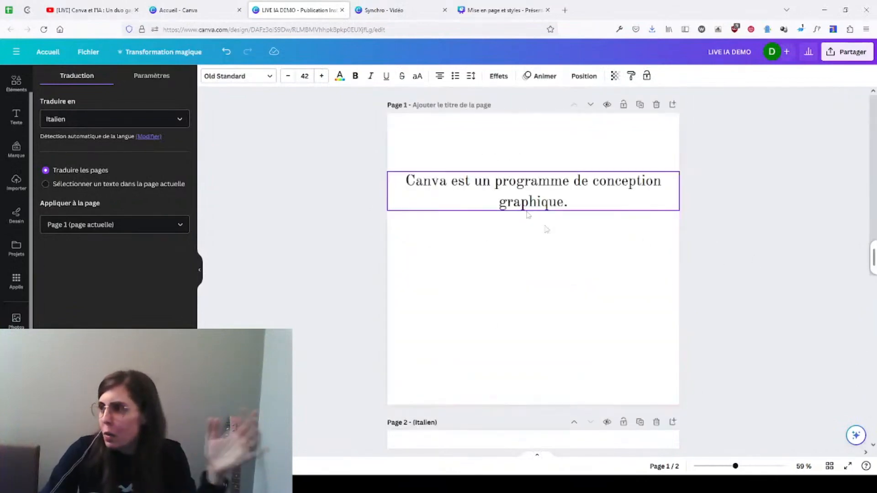
scroll(557, 250, down, 4)
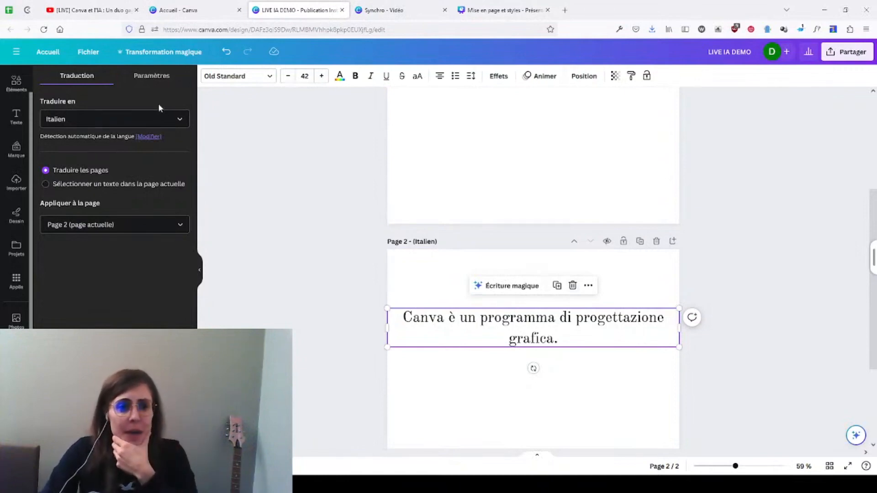
Step: Translate page 2 into Irish (Irlandais) with the translation app, keeping automatic source-language detection
click(149, 118)
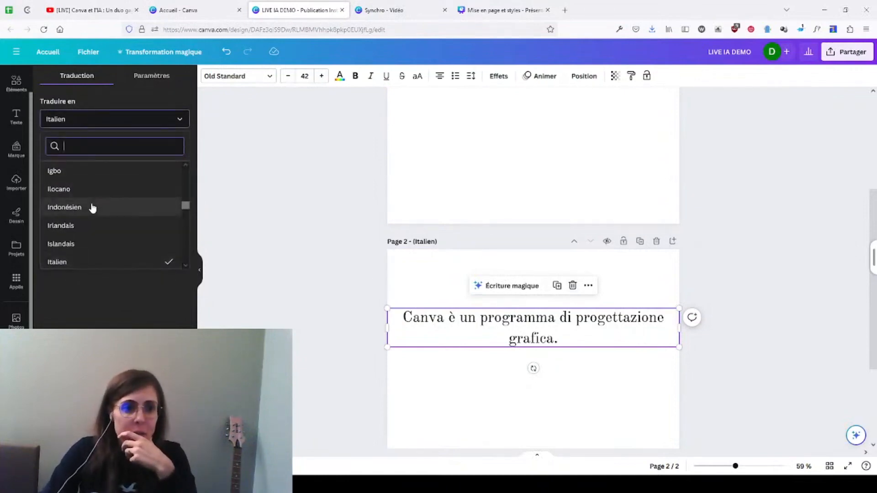
click(88, 225)
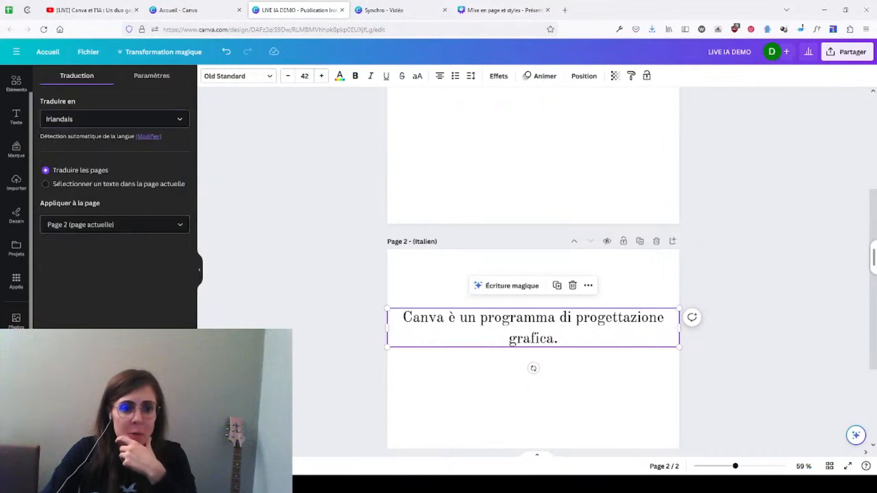
click(114, 450)
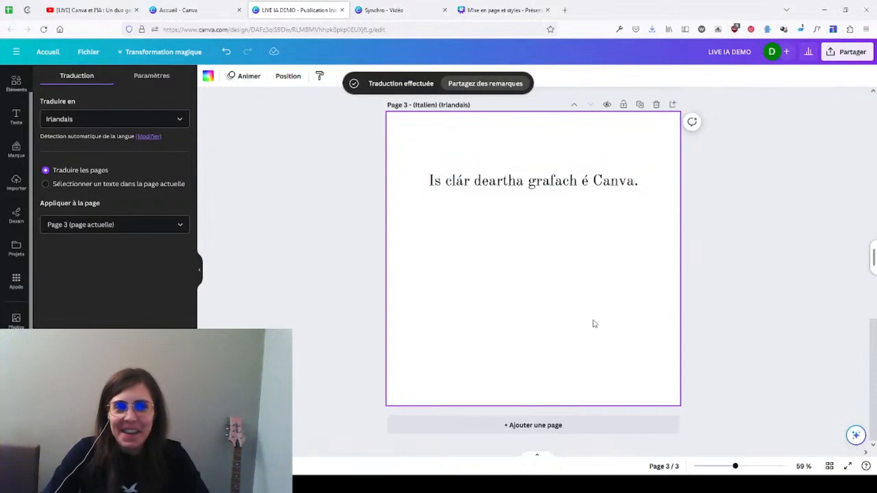
scroll(594, 322, up, 4)
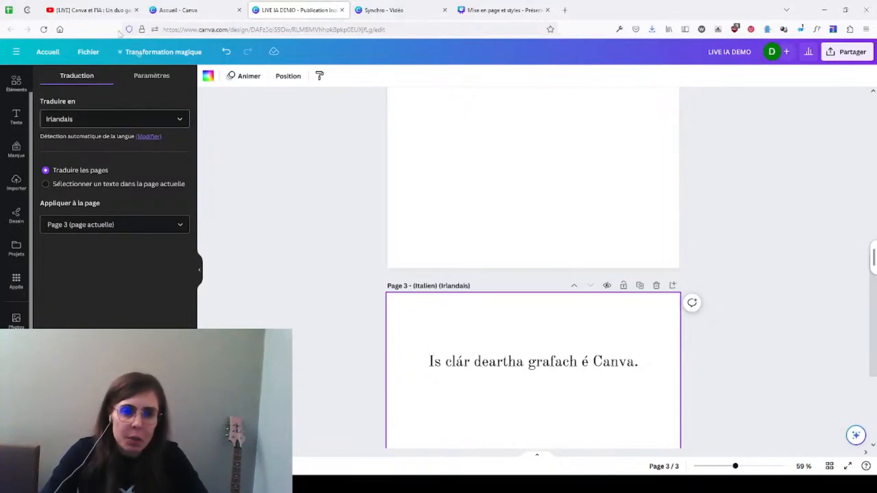
Step: Delete the Irish and Italian translated pages, checking the live stream's YouTube chat before and after
click(80, 15)
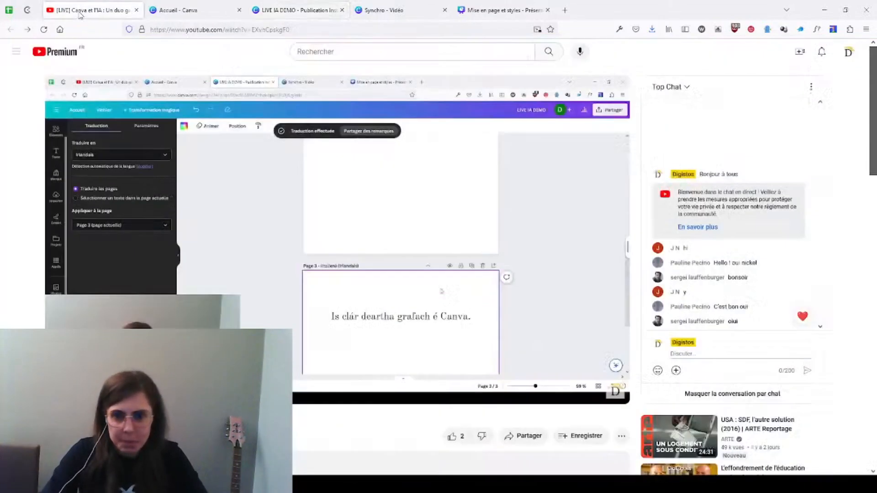
click(297, 12)
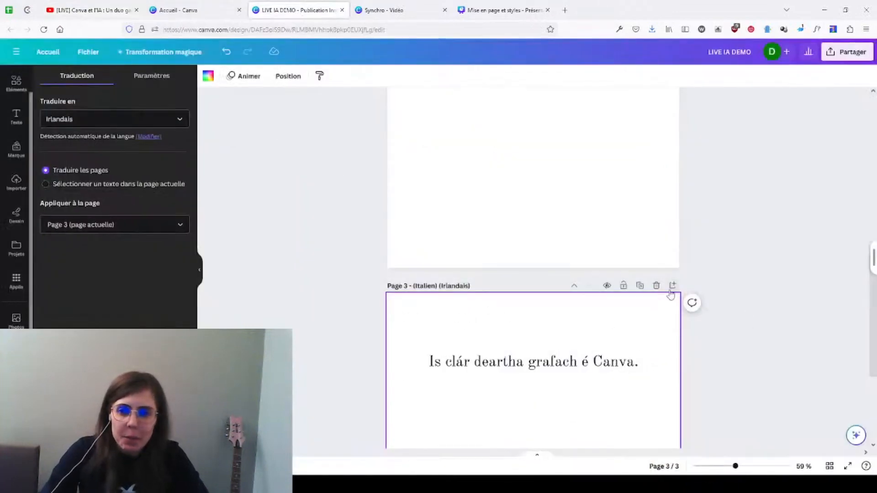
click(656, 285)
click(656, 238)
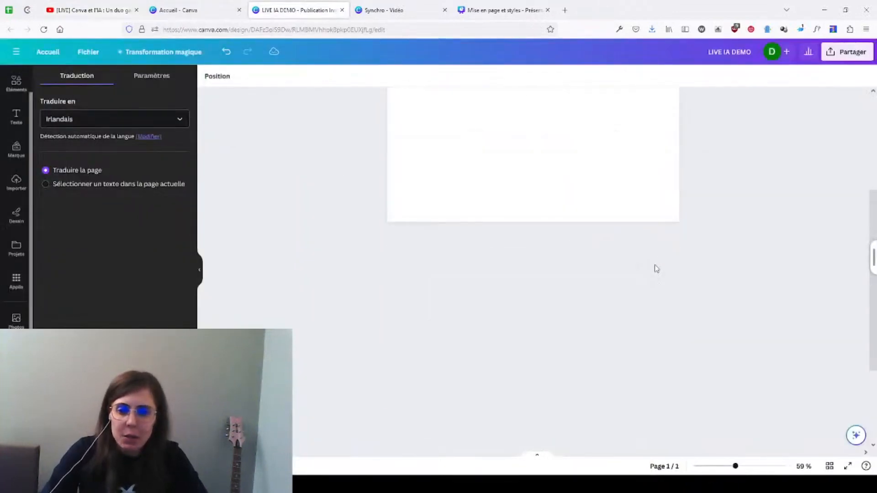
click(86, 10)
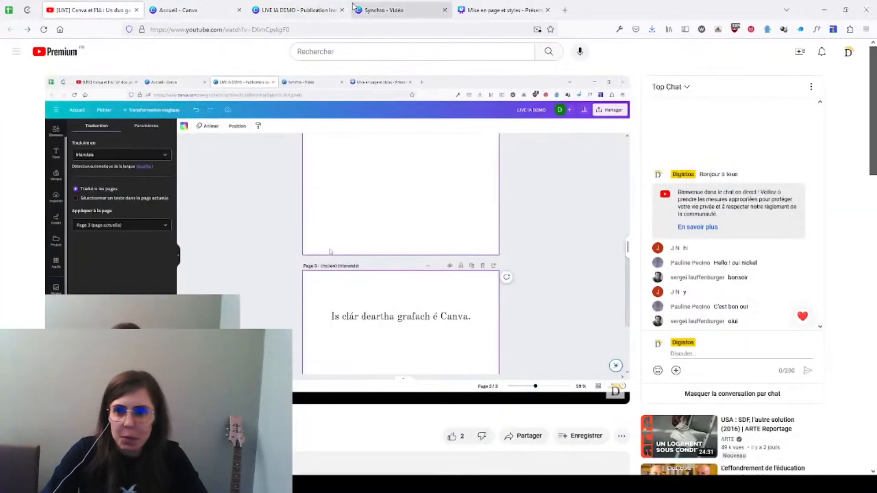
click(290, 11)
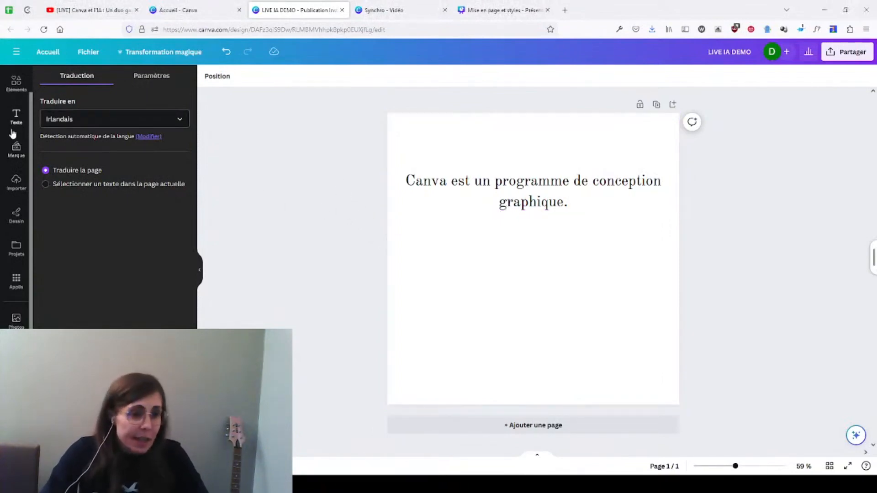
Step: Paste the photo of the hiker facing the mountains, enlarge it to the full page width and place it directly below the title
click(9, 183)
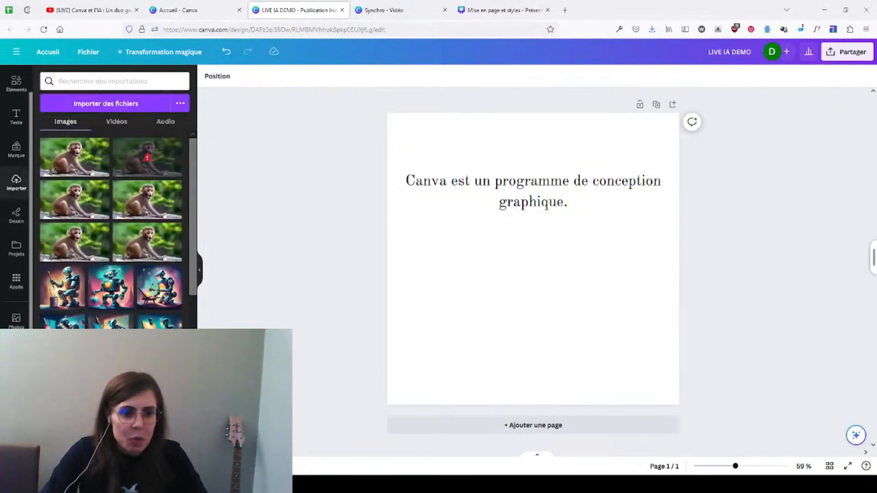
key(ctrl+v)
drag(546, 248, 494, 233)
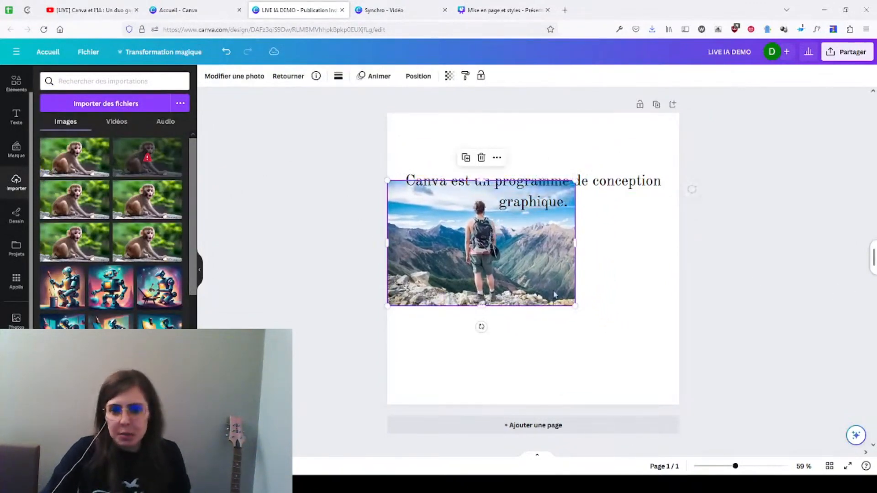
drag(574, 306, 679, 333)
drag(602, 279, 602, 310)
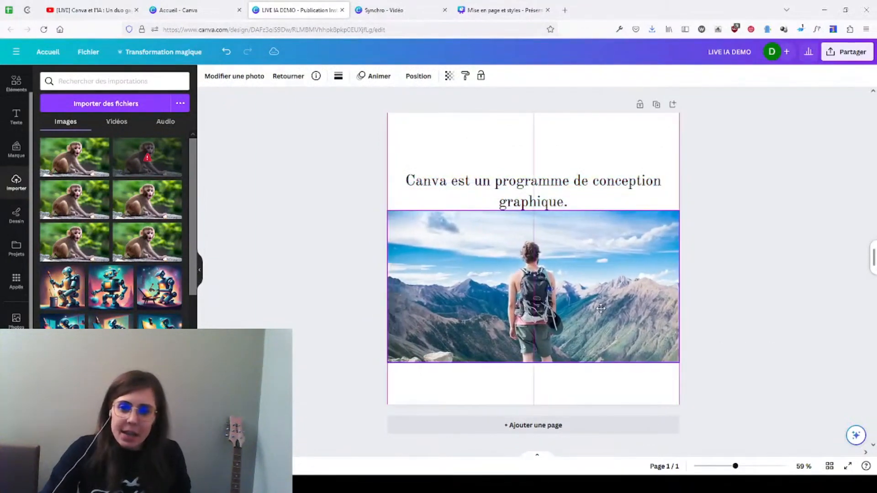
click(823, 334)
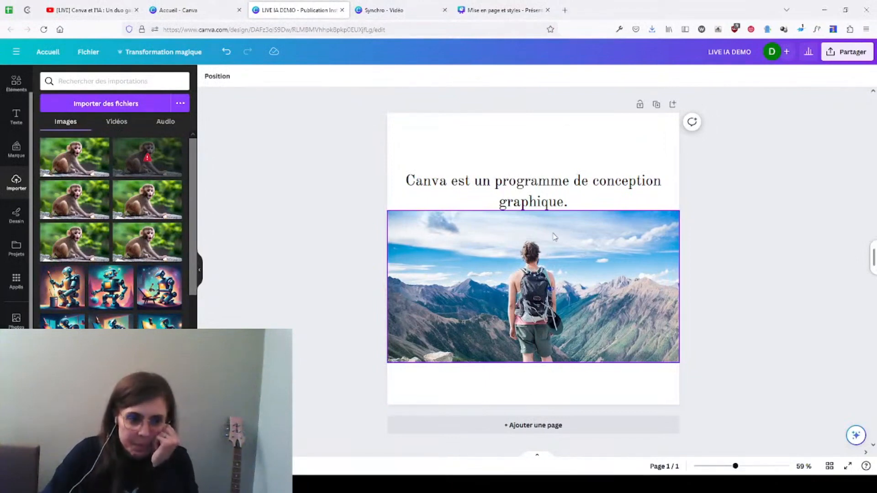
Step: Search the apps for "media magique", open Média magique and look over its text-to-image options
scroll(15, 328, down, 1)
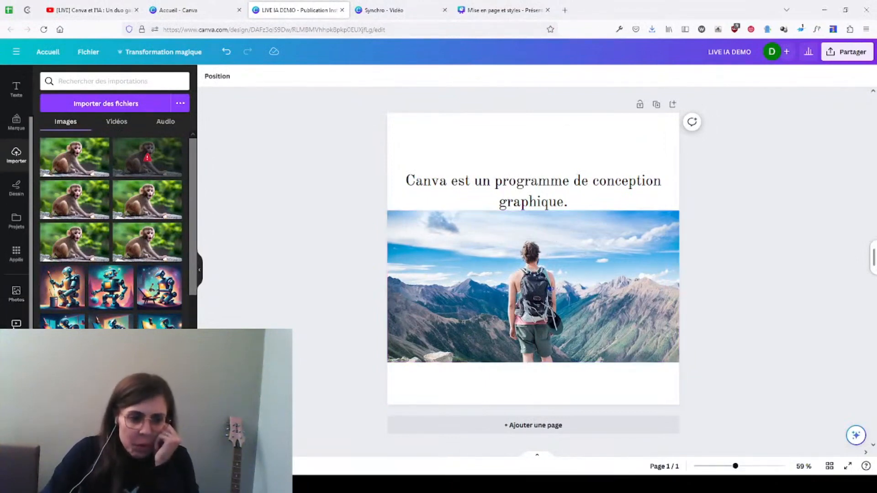
click(16, 252)
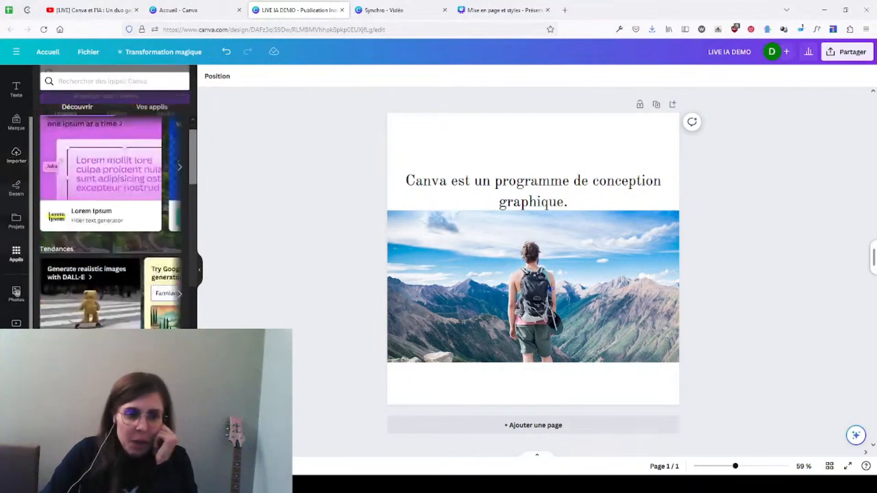
click(114, 81)
text(me)
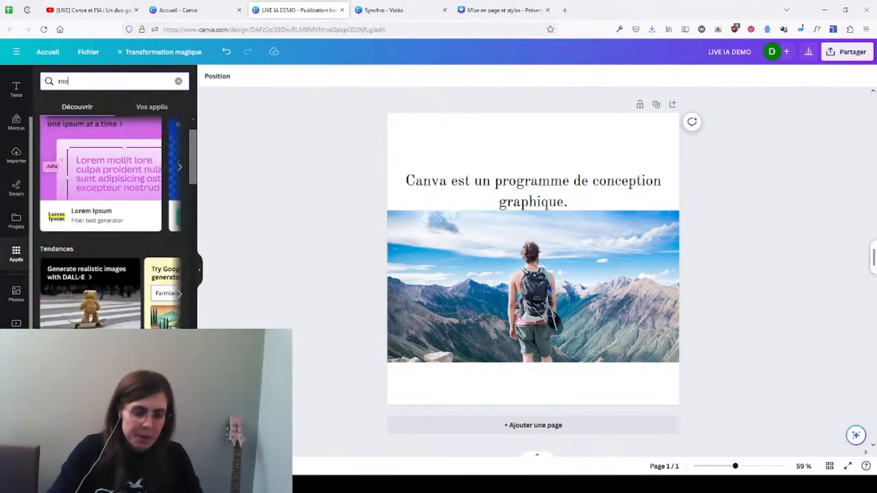
text(dia magique)
key(Return)
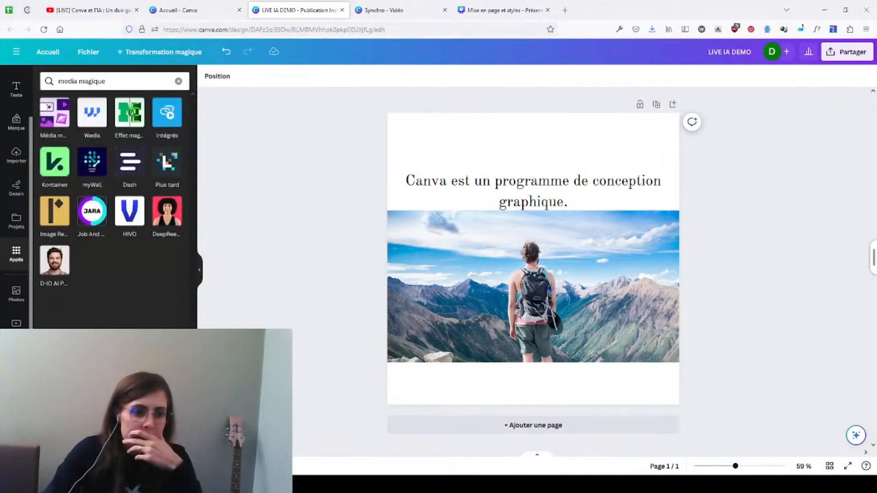
click(62, 135)
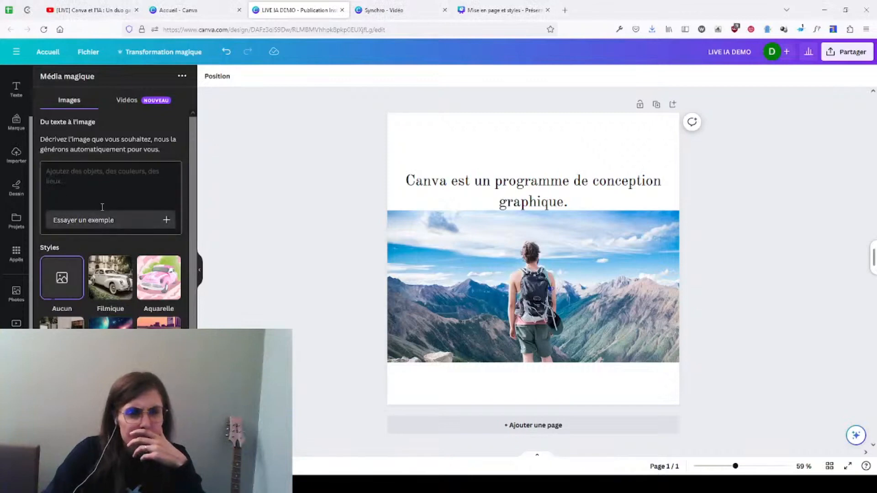
scroll(103, 207, down, 1)
scroll(103, 207, up, 1)
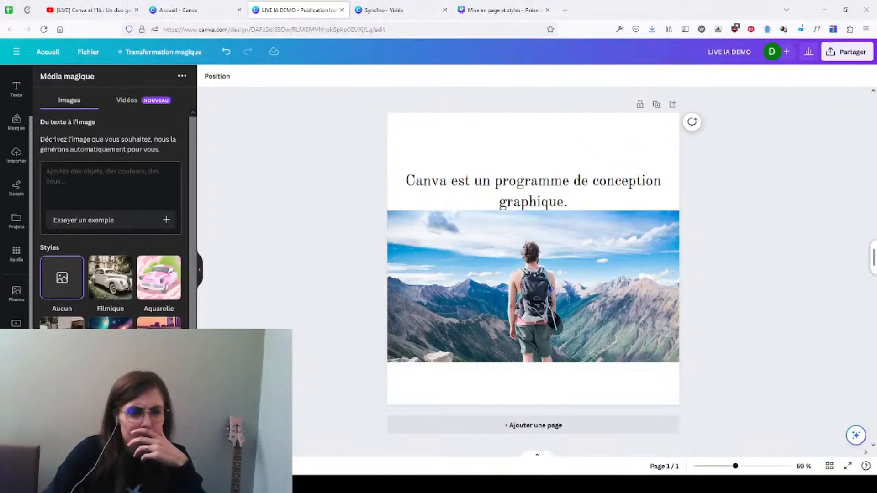
scroll(14, 299, up, 2)
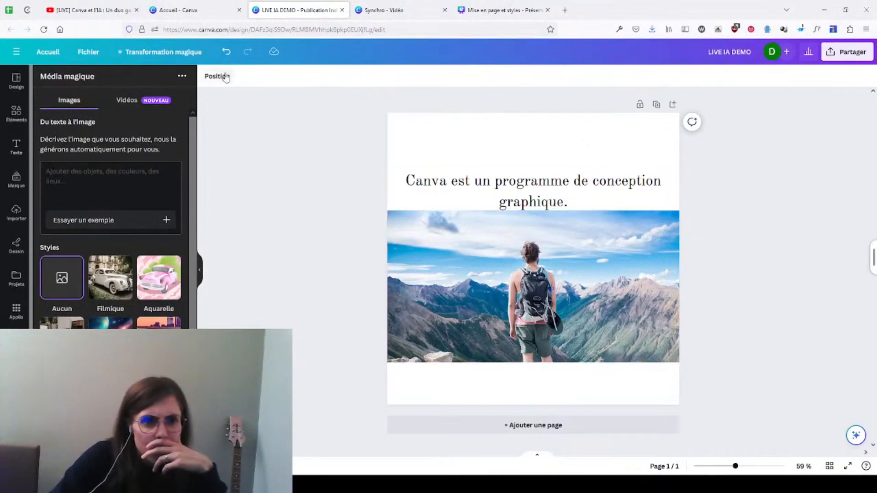
Step: Open the hiker photo in Magic Edit (Édition magique) and set the brush size to 10
click(468, 298)
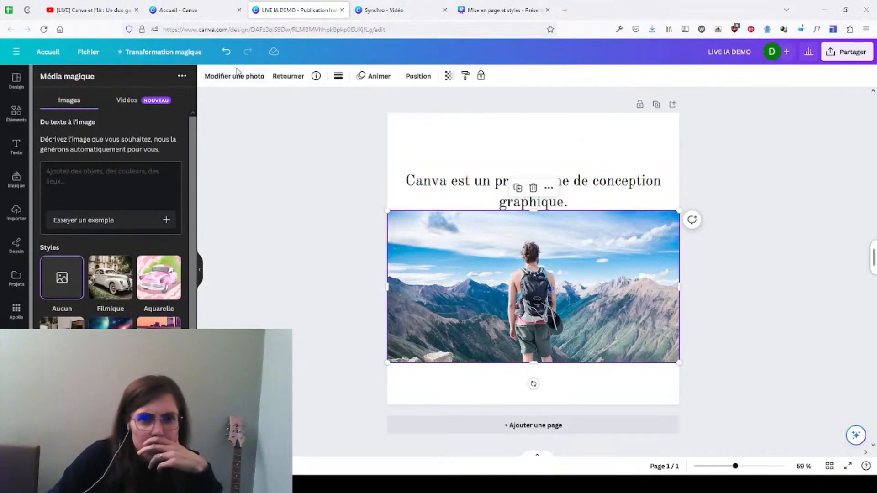
click(254, 80)
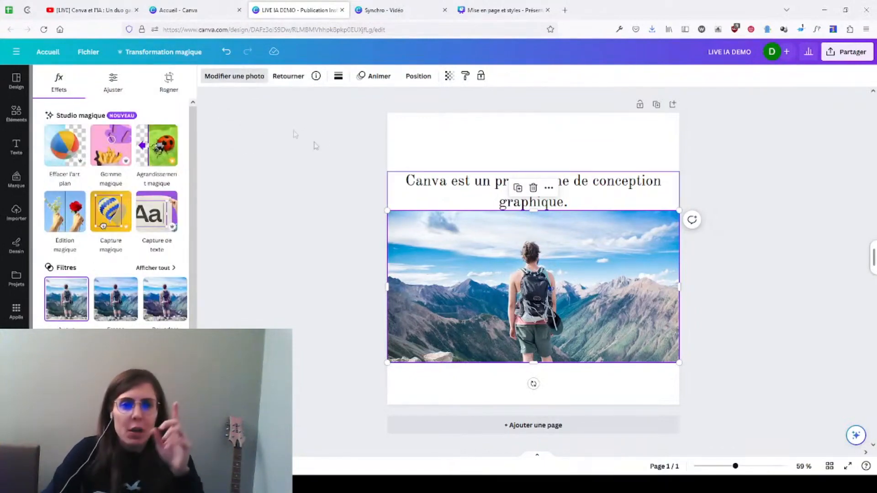
click(64, 228)
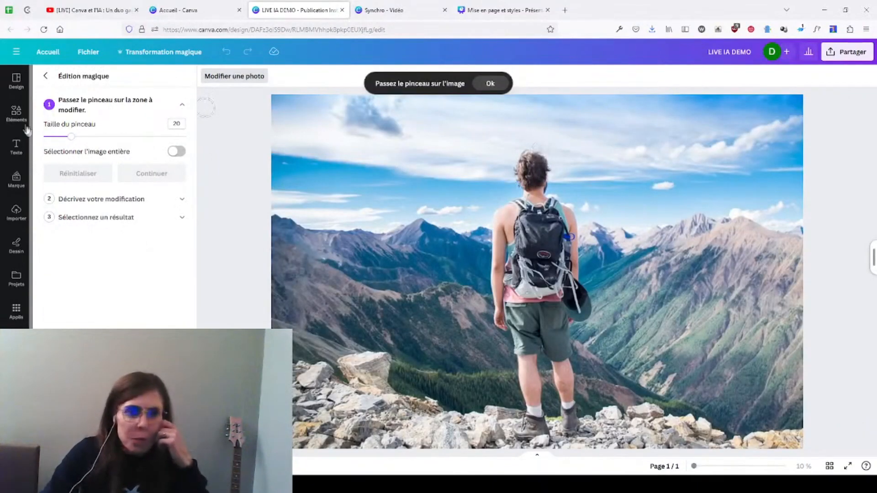
double_click(176, 124)
text(10)
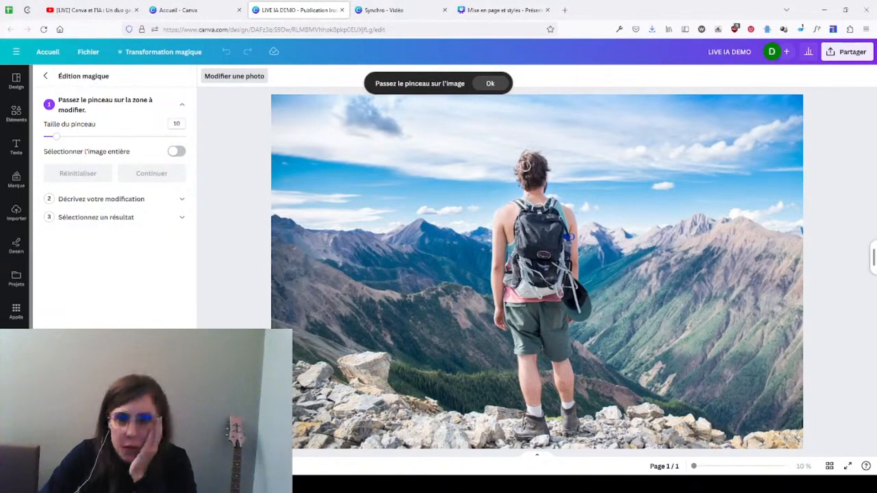
Step: Brush over the hiker's head, neck and upper back as the area to modify and proceed to the edit description
mouse_move(529, 157)
mouse_down()
mouse_move(521, 164)
mouse_move(519, 226)
mouse_move(563, 223)
mouse_move(541, 157)
mouse_move(529, 170)
mouse_move(527, 217)
mouse_move(530, 163)
mouse_move(538, 224)
mouse_move(556, 220)
mouse_up()
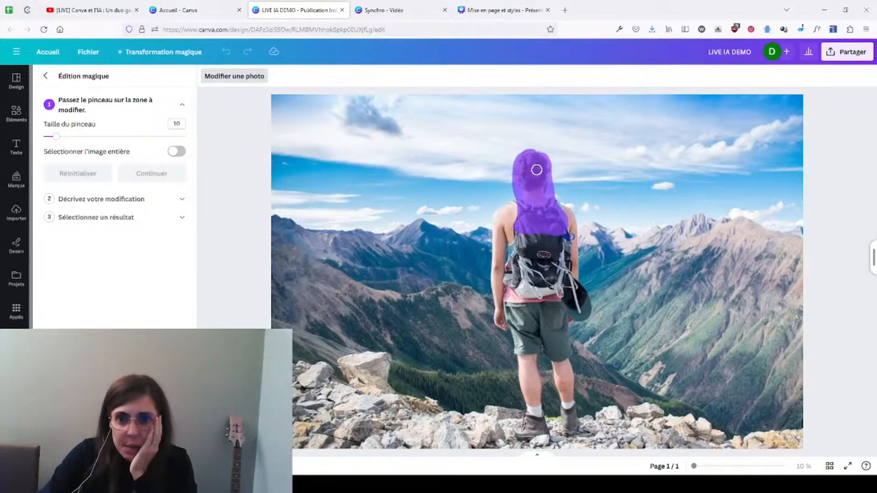
drag(539, 205, 544, 217)
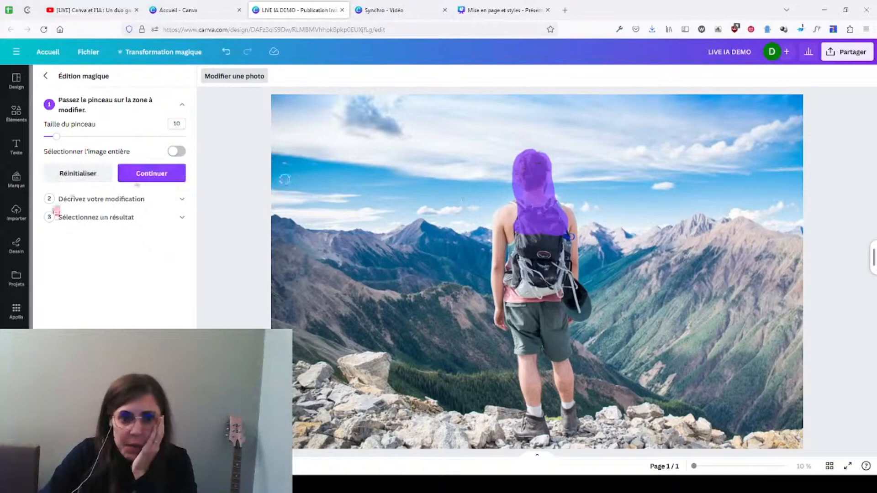
click(172, 182)
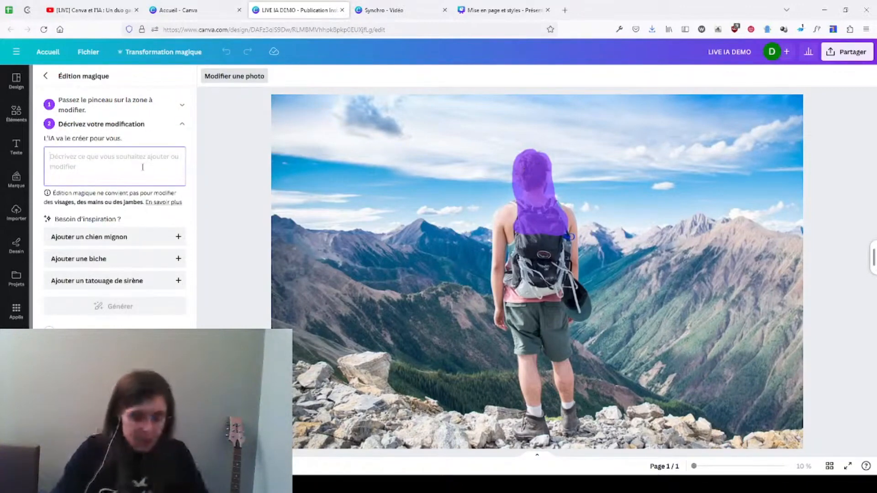
Step: Generate edits from the description "j'aimerai mettre des cheveux longs à cet homme." and preview the result showing the hiker from behind
text(J'i)
key(BackSpace)
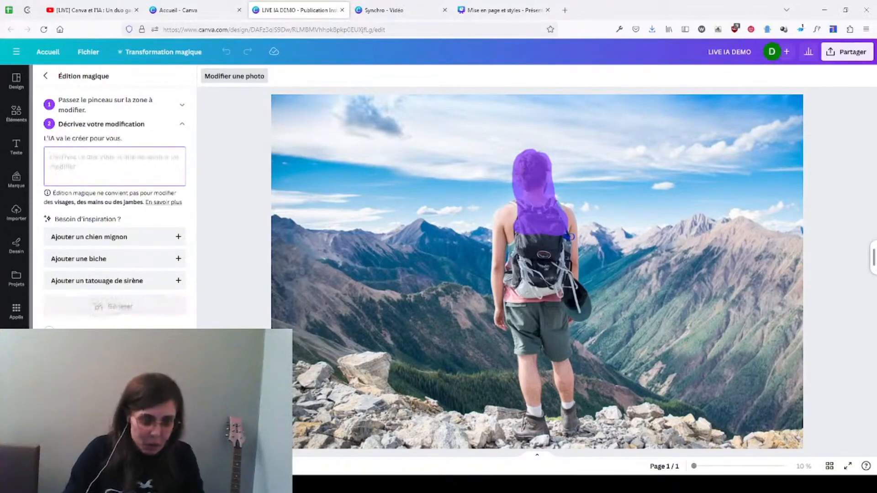
text(j'aimerai mettre des cheve)
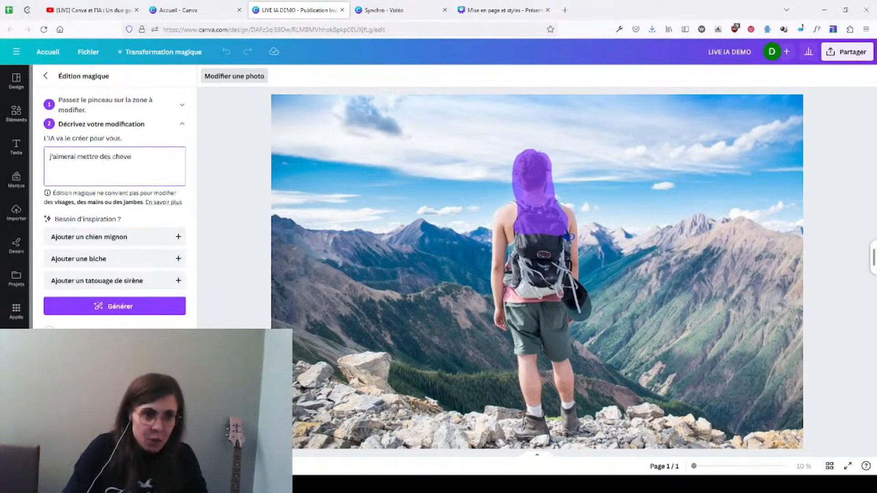
text(ux longs )
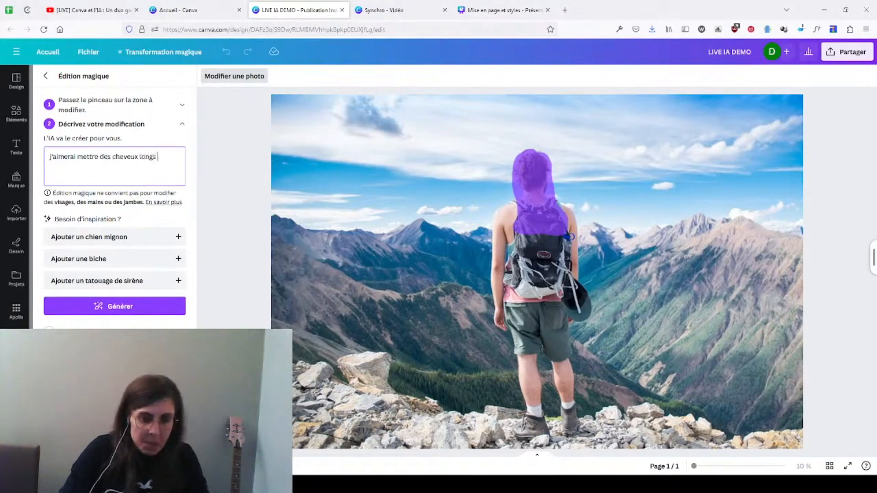
text(à cet homme)
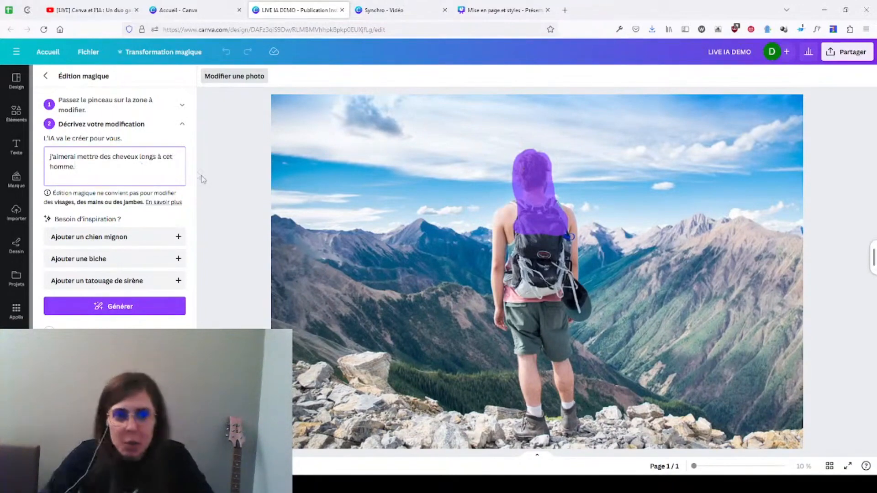
click(129, 309)
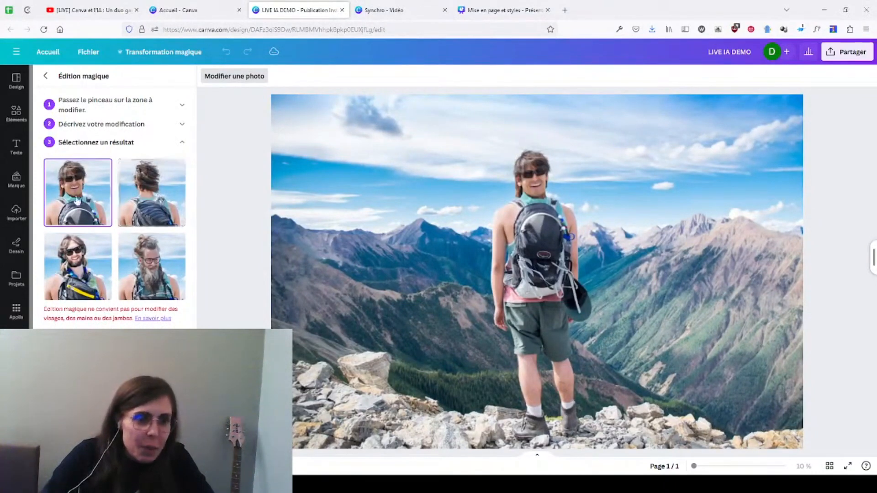
click(150, 194)
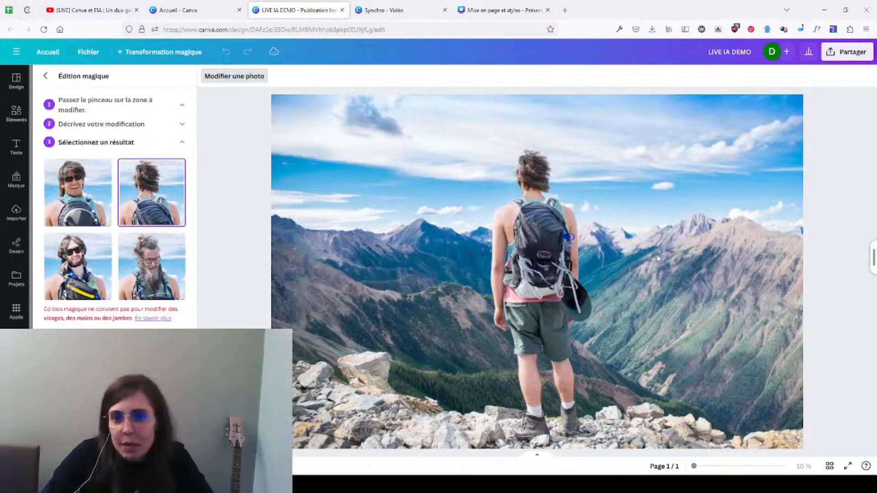
Step: Replace the edit description with "Mettre des cheveux longs." and generate new results for the brushed area
click(142, 125)
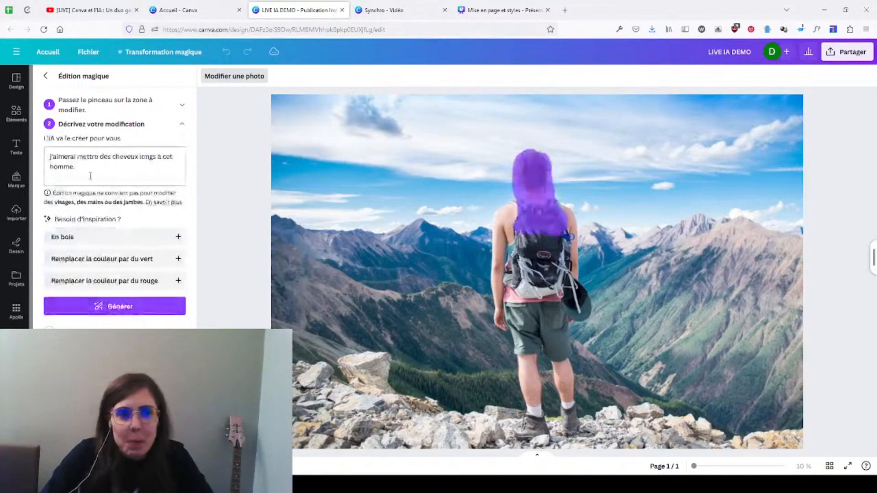
key(BackSpace)
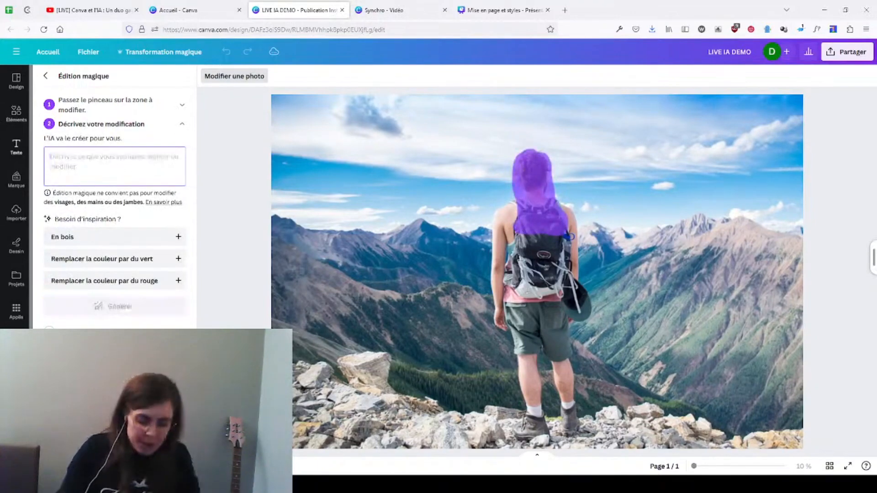
text(Met)
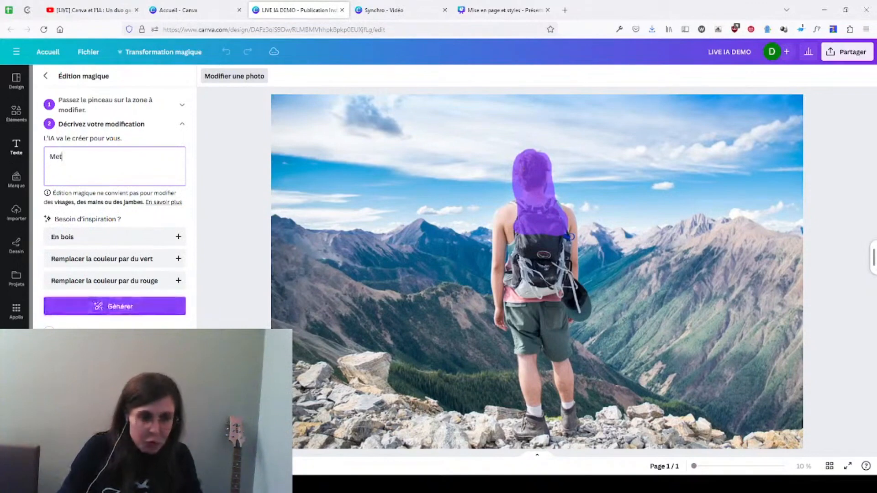
text(tre des cheveux longs.)
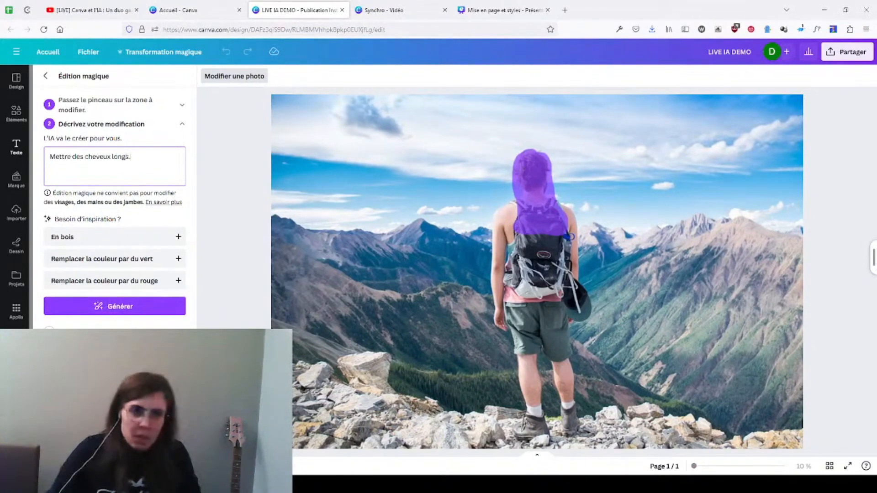
click(161, 306)
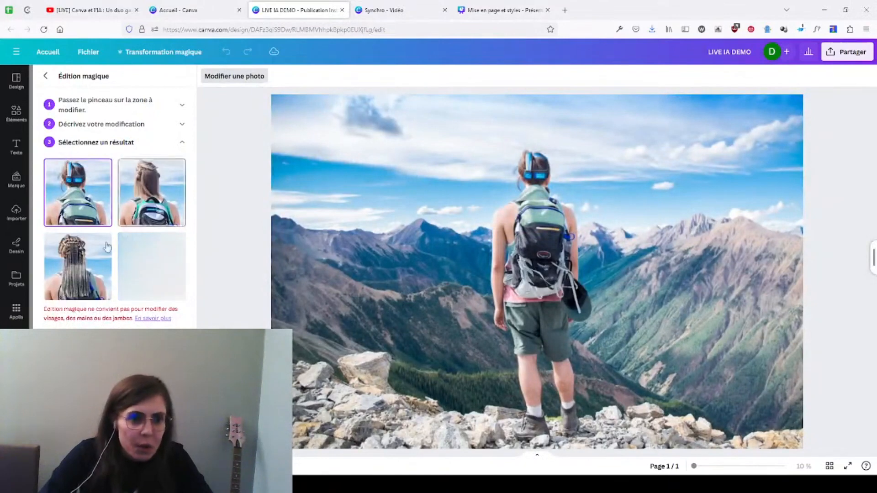
Step: Compare the braided and straight long-hair results, and apply the straight-haired one with the green-trimmed backpack to the photo
click(95, 261)
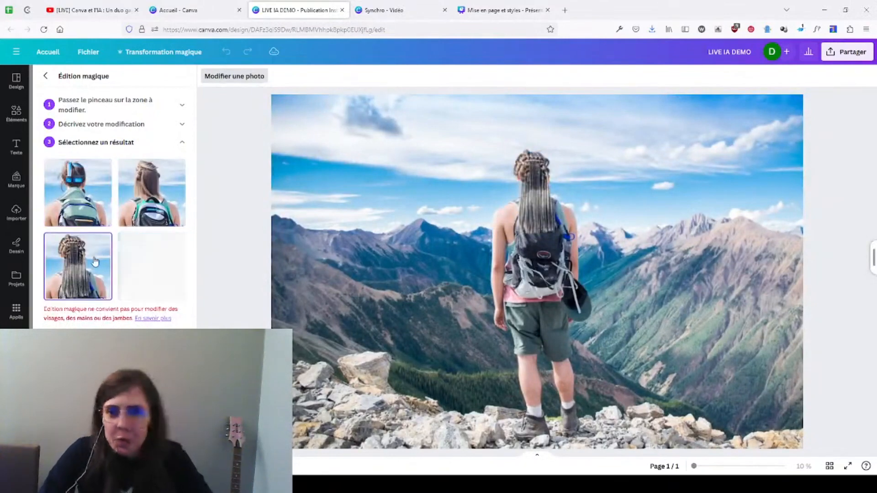
click(159, 185)
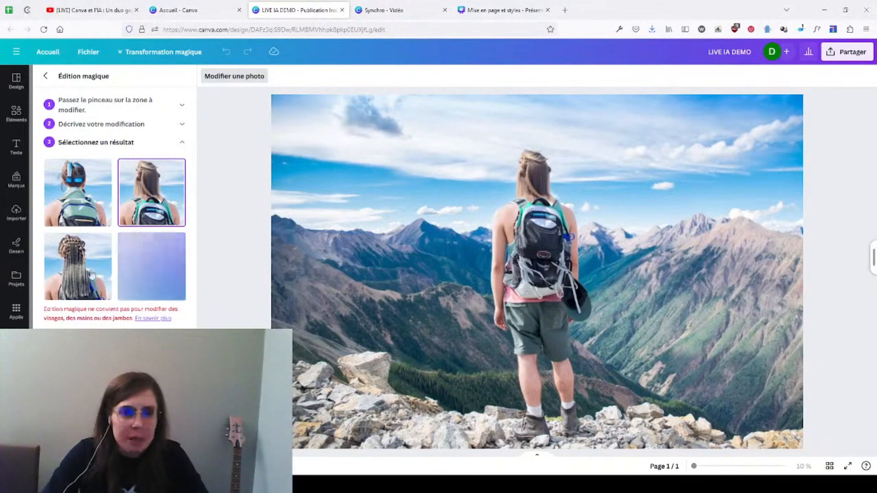
click(80, 286)
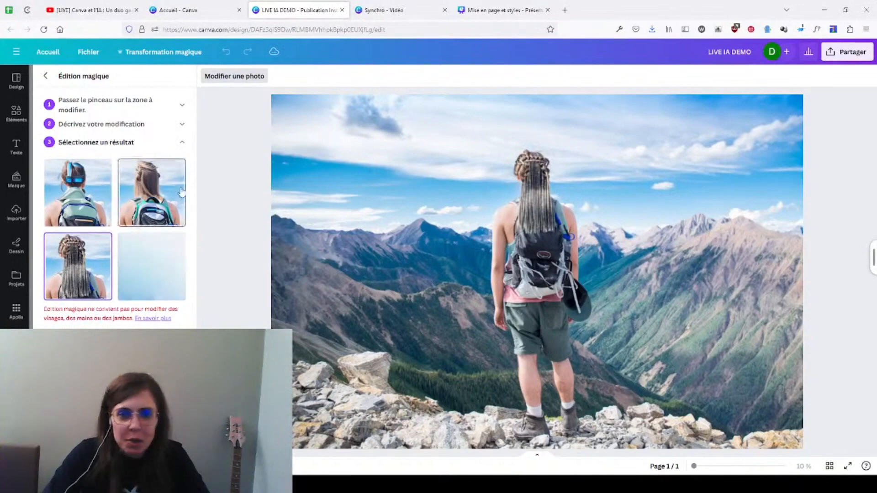
click(182, 211)
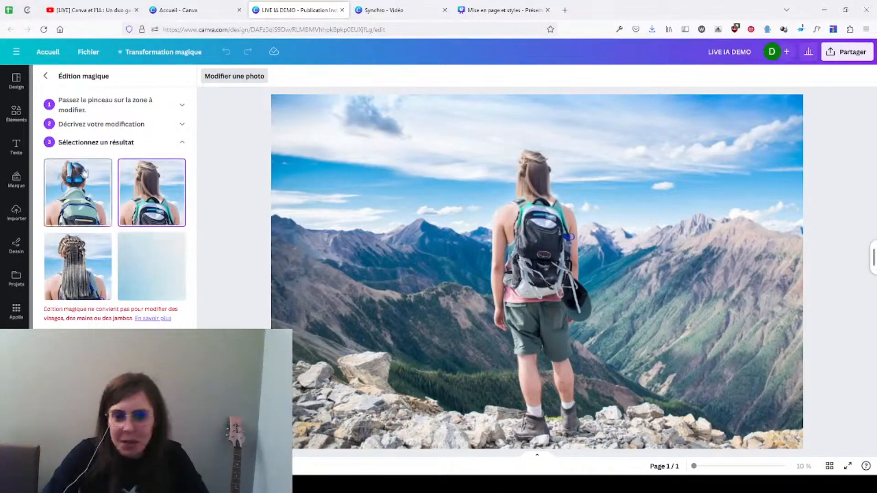
click(114, 461)
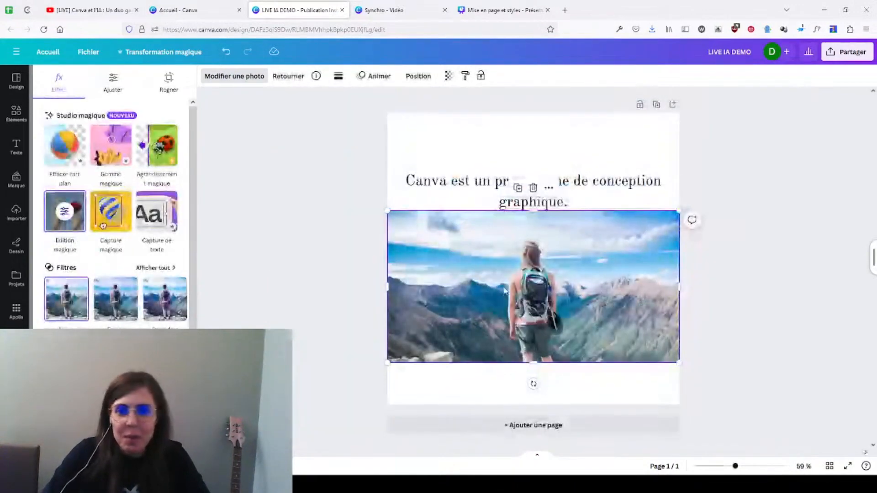
Step: Deselect the photo, switch to the YouTube live page to read the chat, and return to the LIVE IA DEMO design
click(739, 295)
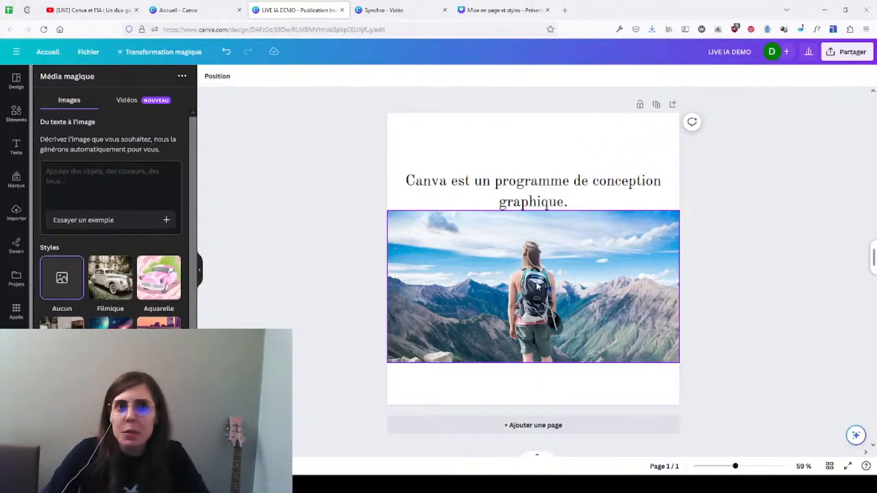
click(283, 130)
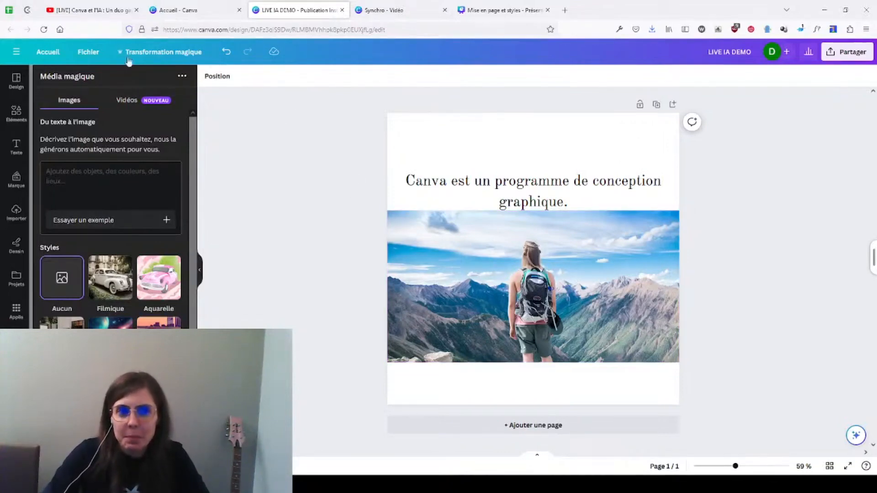
click(109, 11)
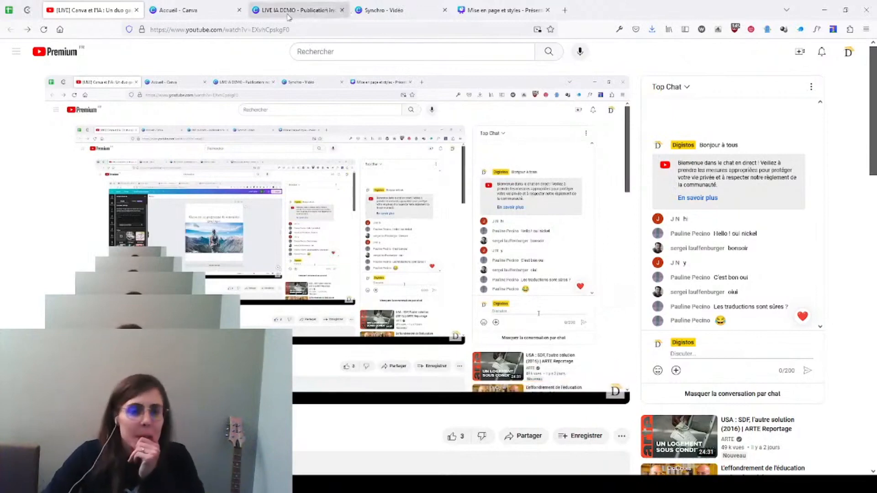
click(312, 13)
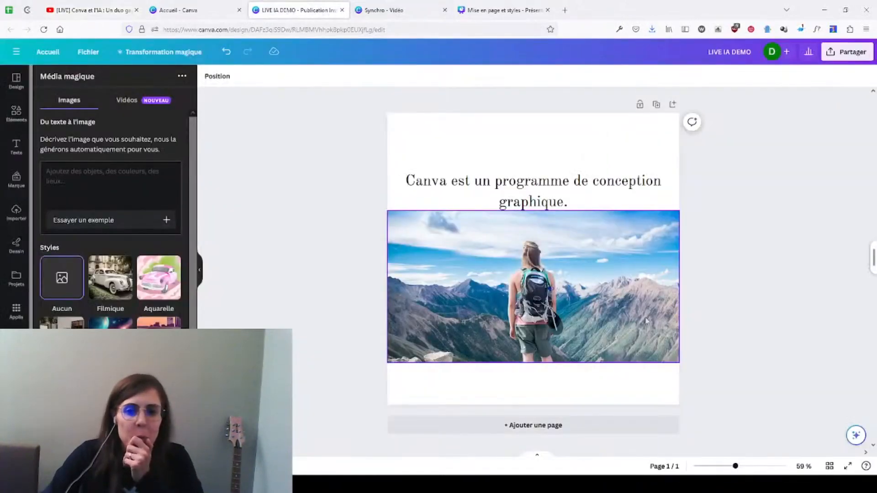
Step: Delete the edited hiker photo from the page
click(433, 248)
click(234, 77)
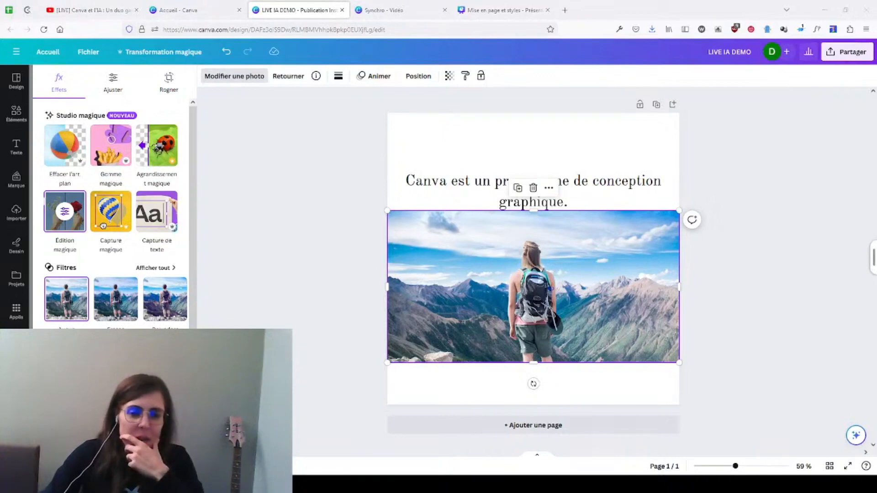
click(741, 323)
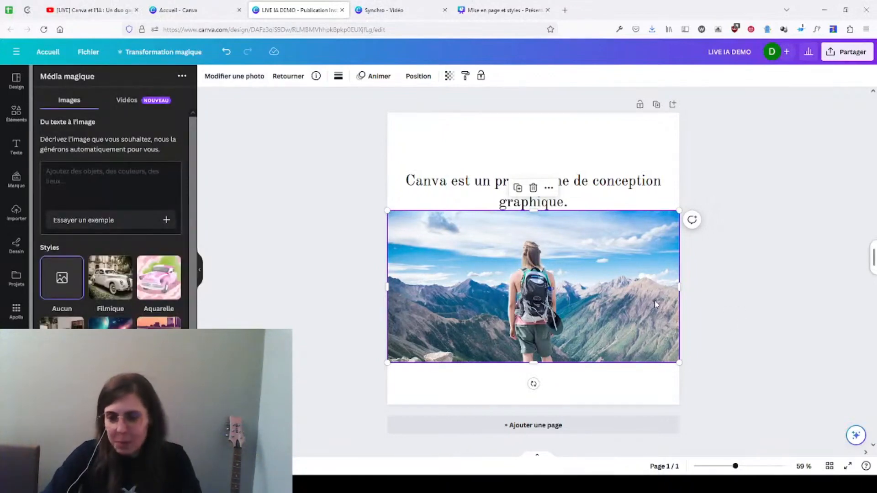
key(Delete)
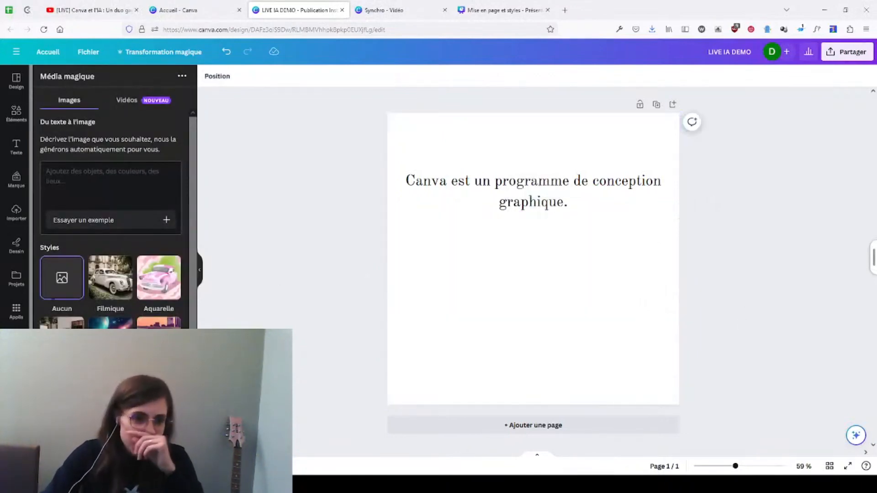
Step: Reopen the Média magique app and enter the image description "Un père noël qui fait du surf."
scroll(16, 197, down, 2)
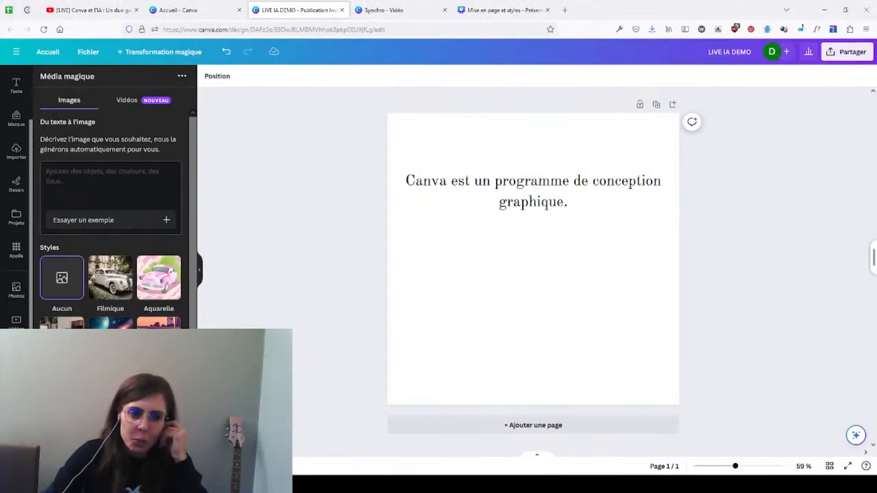
click(16, 250)
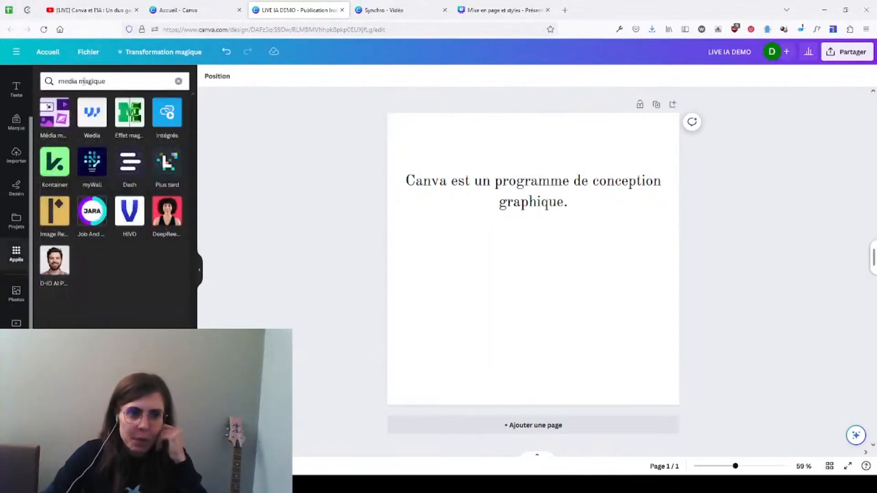
click(54, 112)
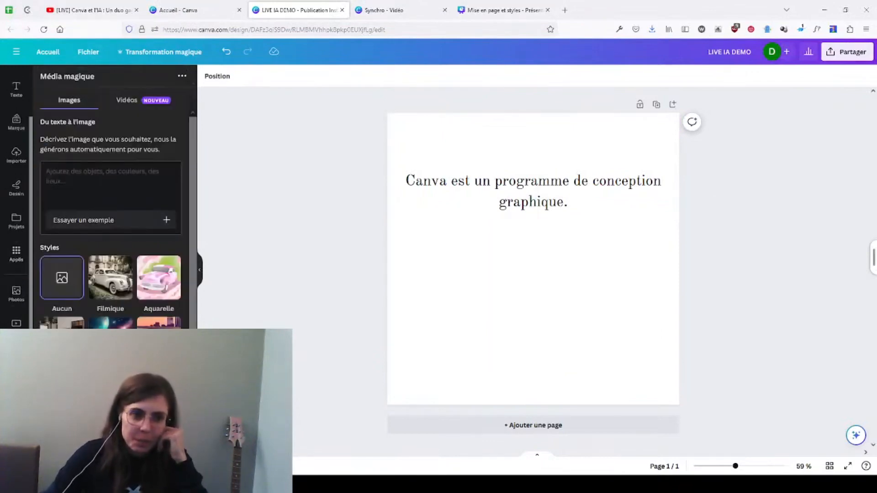
click(120, 182)
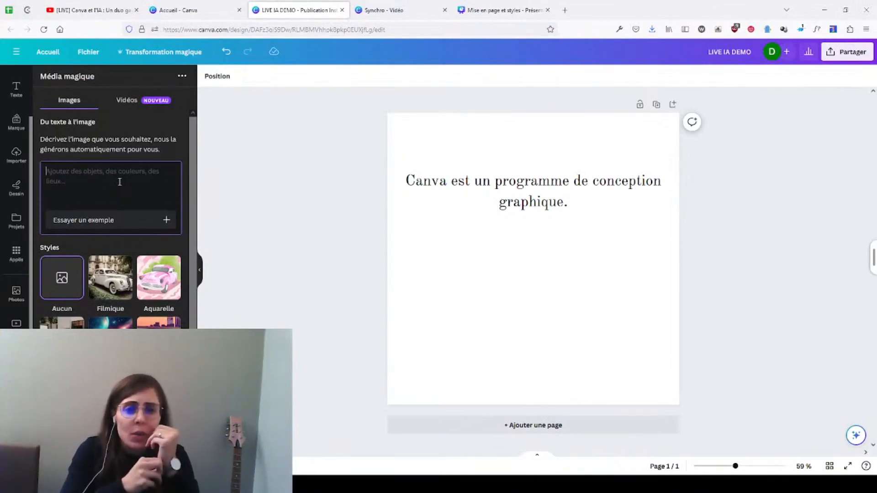
text(Un père noël)
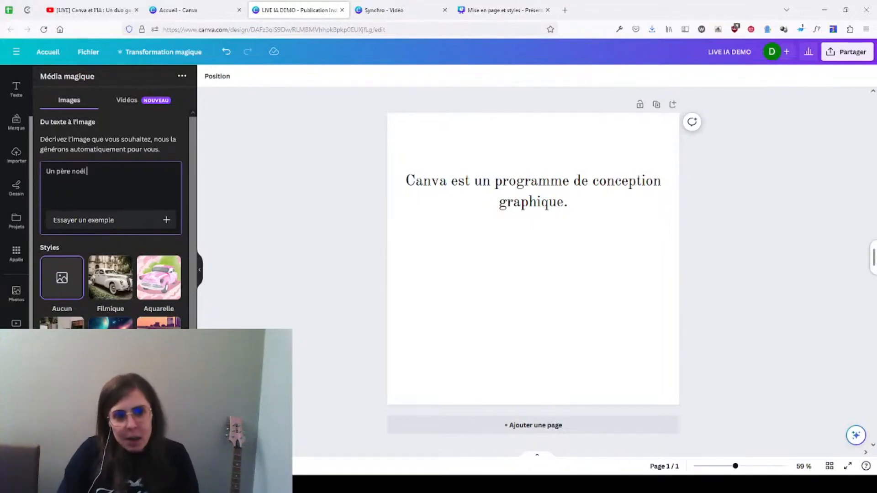
text(qui fait du)
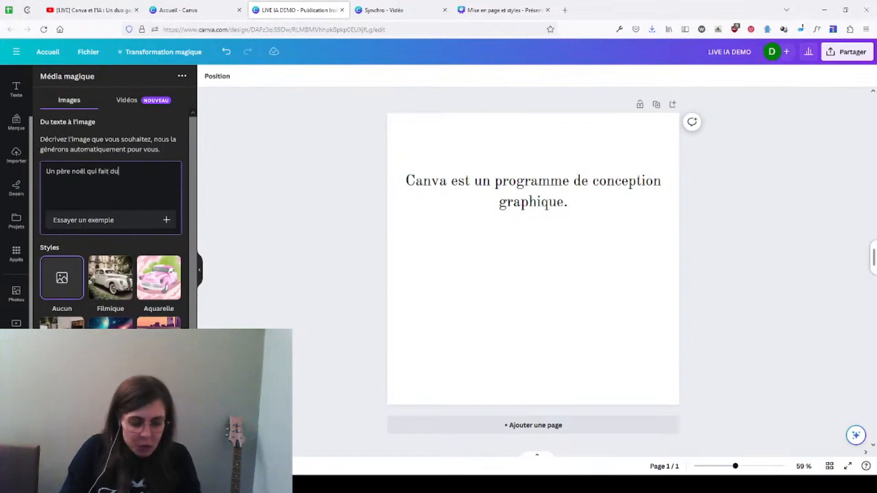
text( surf.)
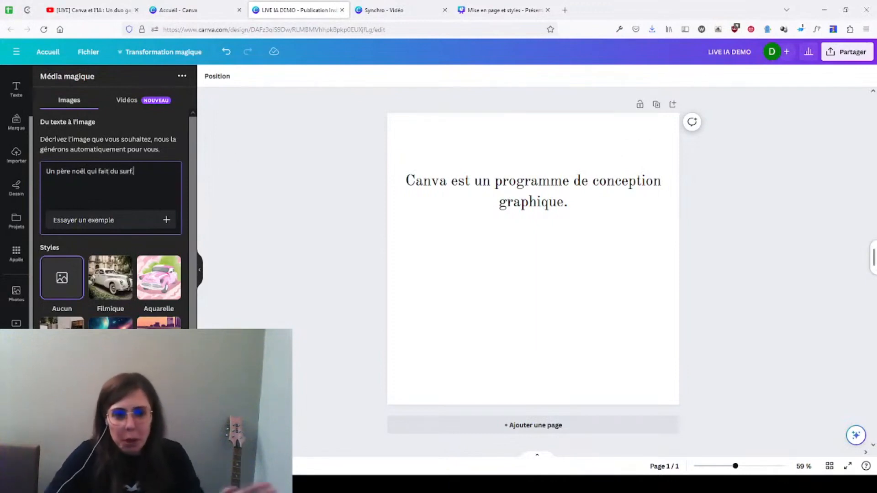
Step: Choose the style illustrated by a car under a starry sky and generate the surfing Santa images
scroll(65, 221, down, 1)
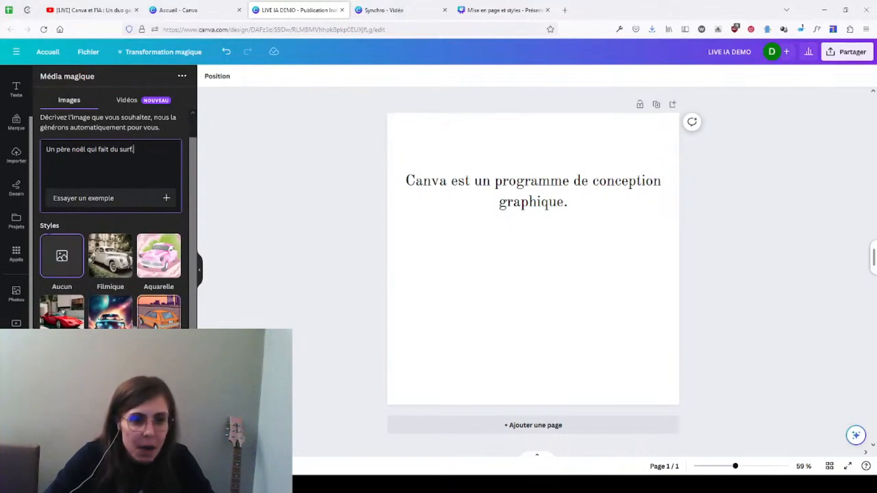
click(113, 324)
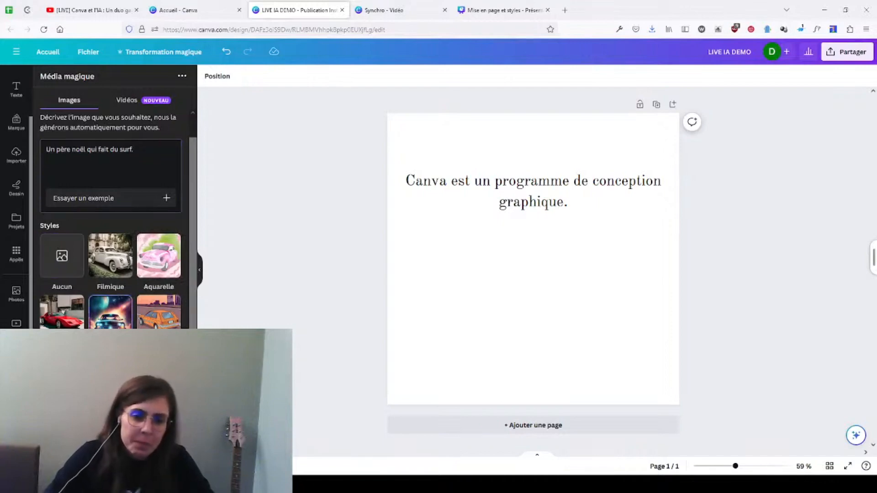
click(110, 445)
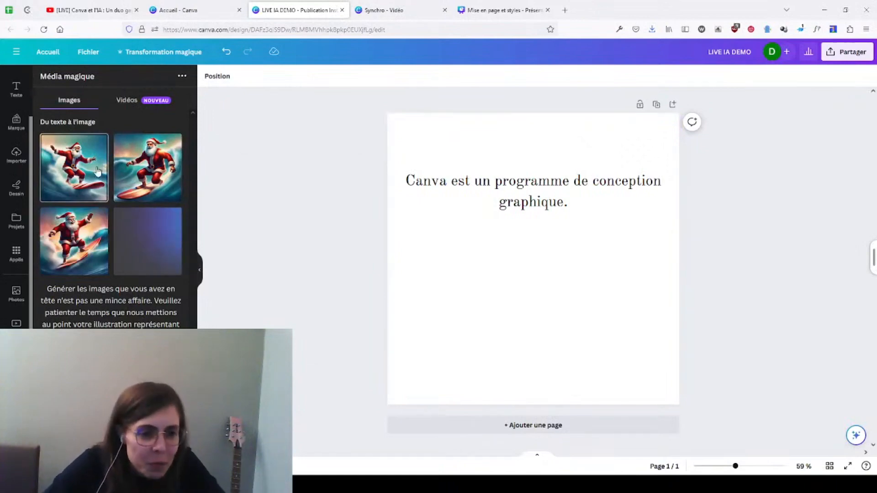
Step: Insert the second generated surfing Santa image into the page and place it below the title
click(128, 185)
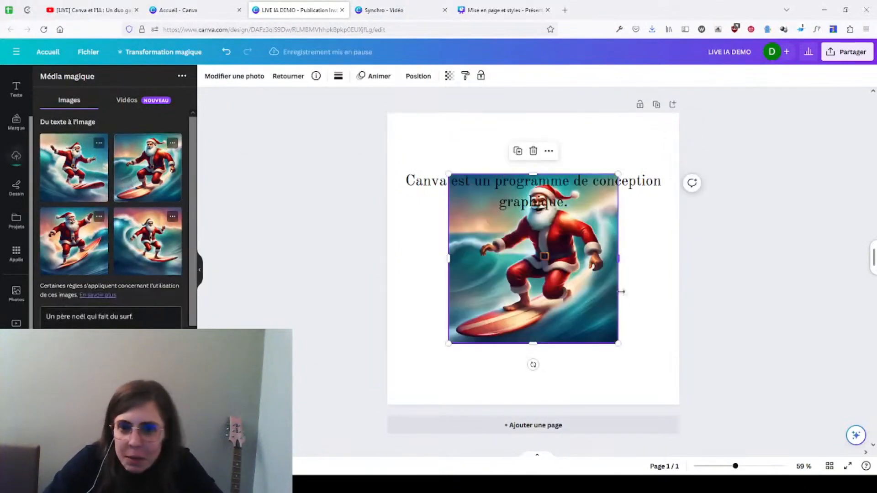
drag(563, 266, 562, 313)
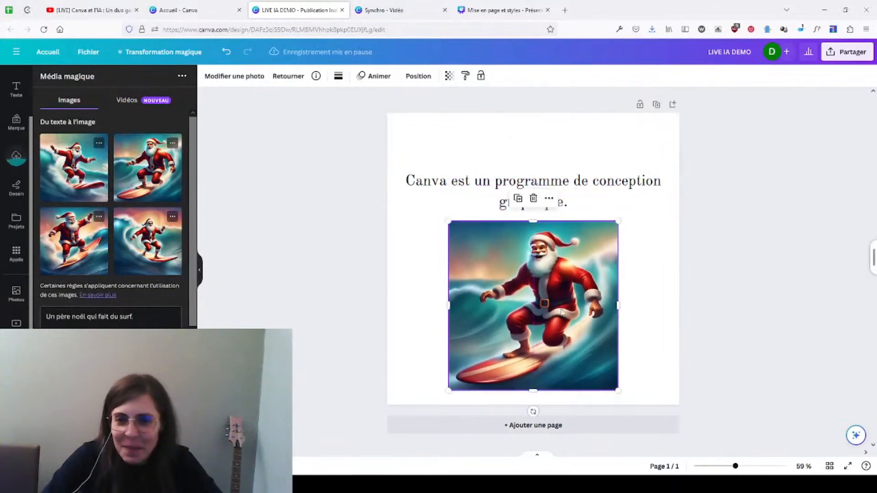
Step: Set the image style to Photo for "Un père noël qui fait du surf." and generate a new set of images
click(735, 283)
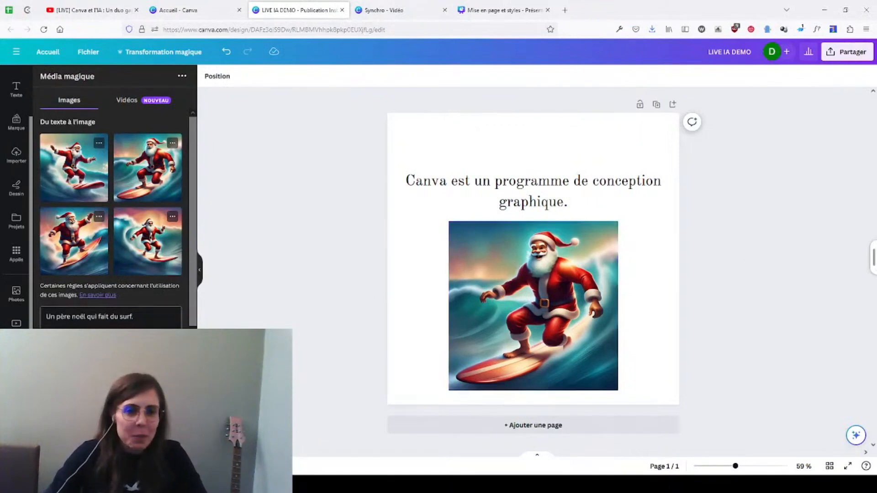
scroll(123, 324, down, 3)
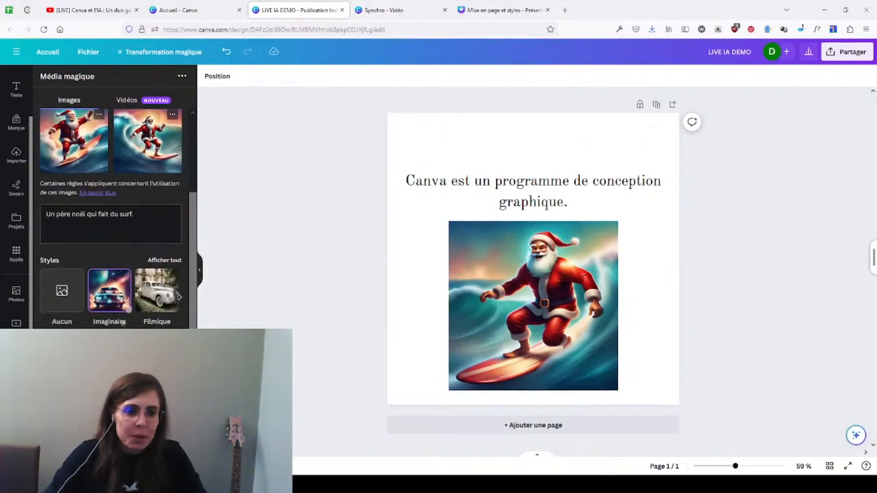
click(154, 261)
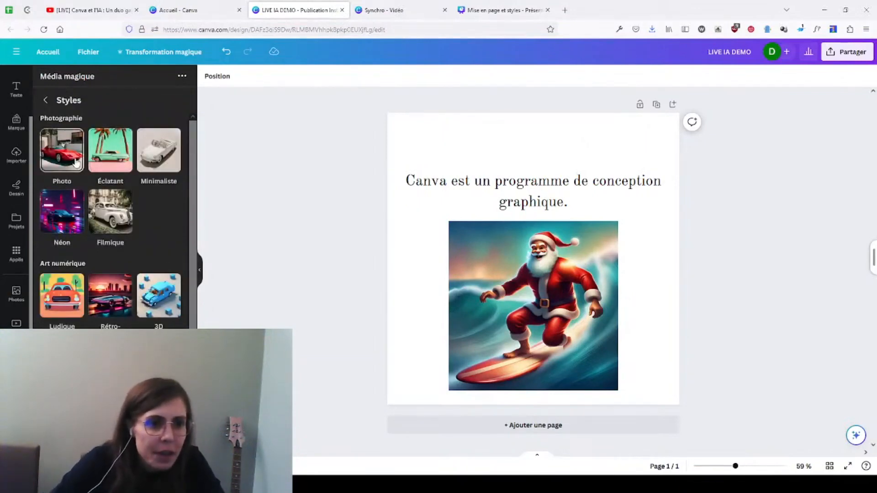
scroll(95, 313, down, 2)
scroll(92, 224, down, 2)
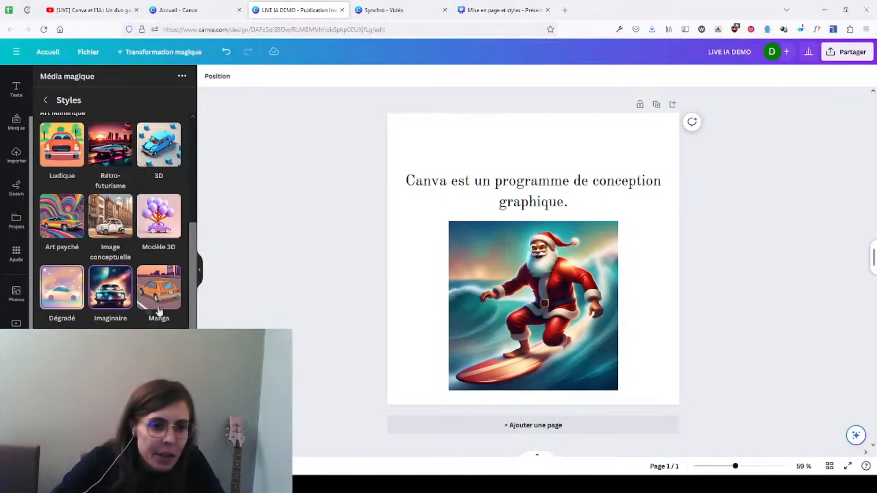
scroll(147, 309, down, 1)
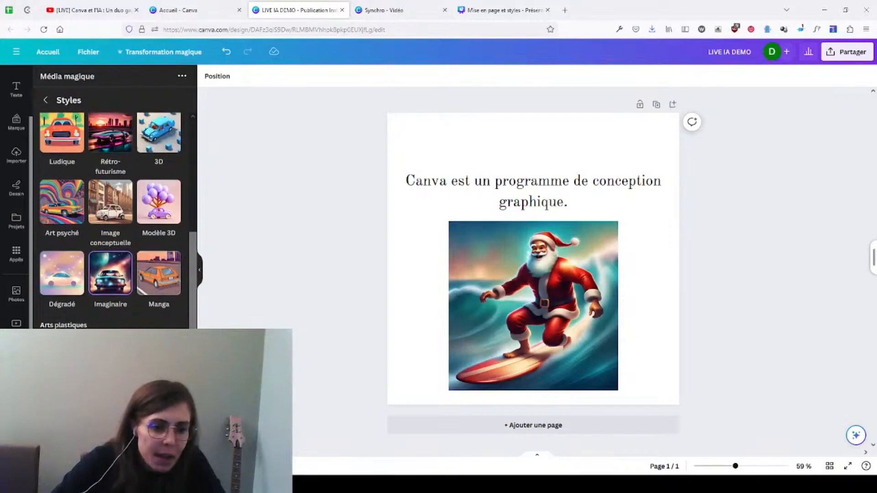
scroll(84, 244, up, 4)
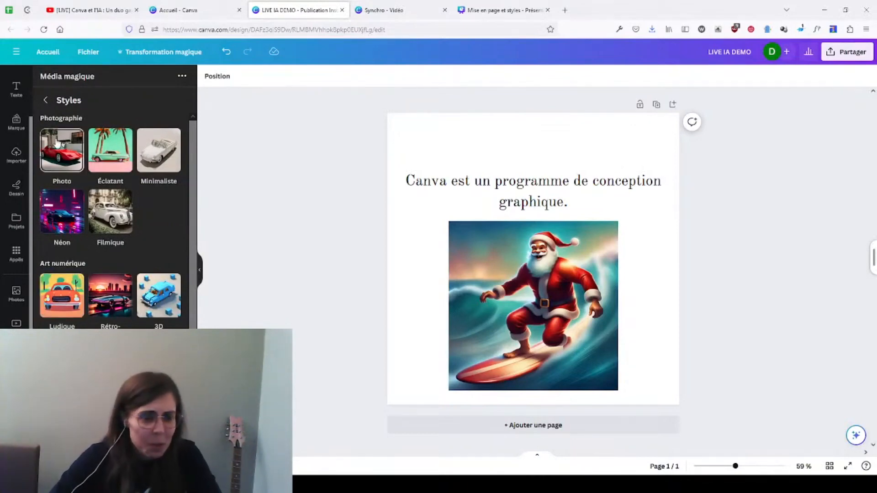
click(45, 100)
scroll(144, 322, down, 2)
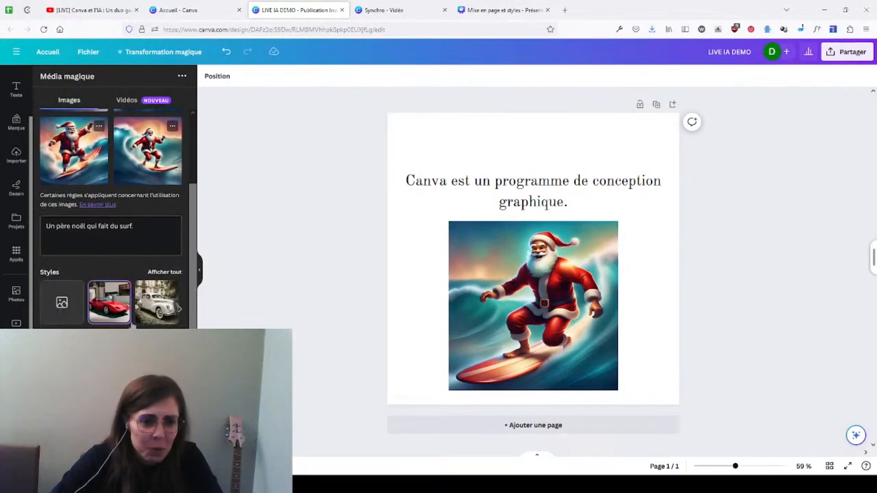
click(111, 420)
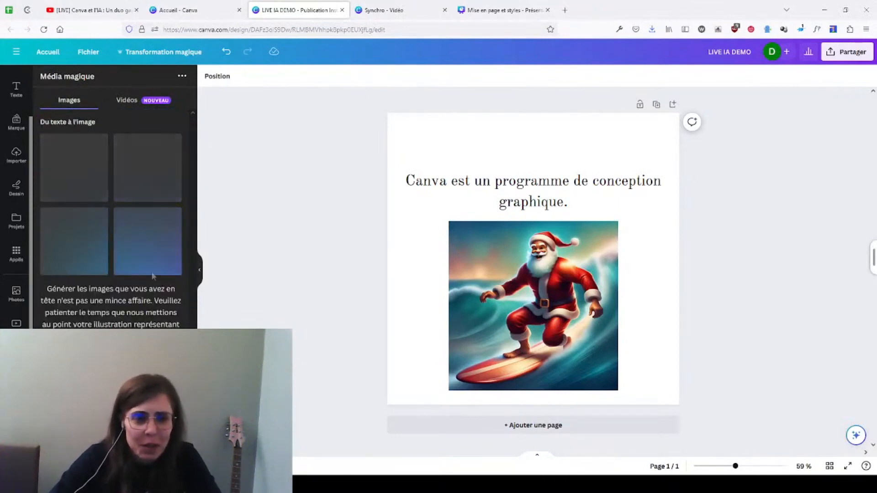
Step: Check the YouTube live chat and insert the fourth generated Santa photo over the illustrated one, below the title
click(114, 14)
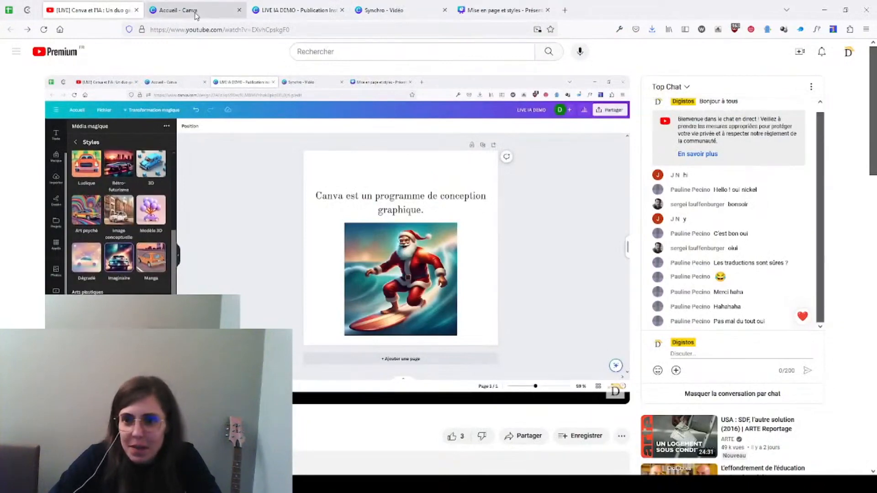
click(299, 10)
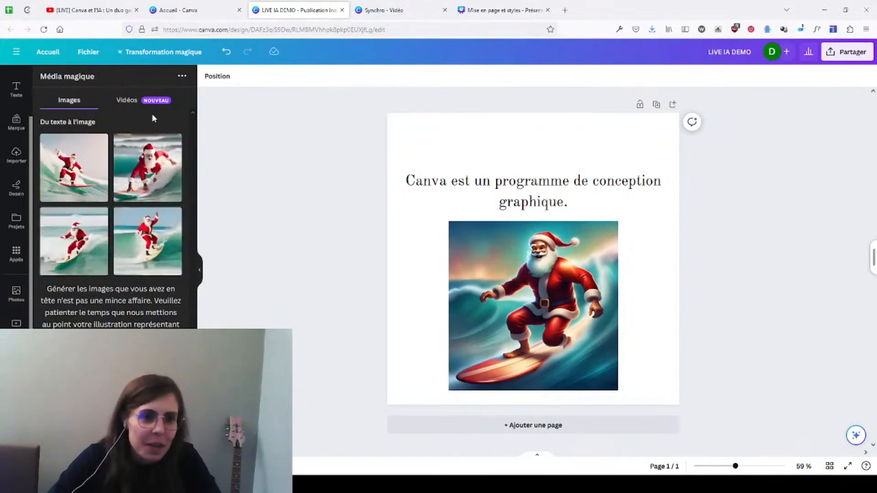
click(144, 233)
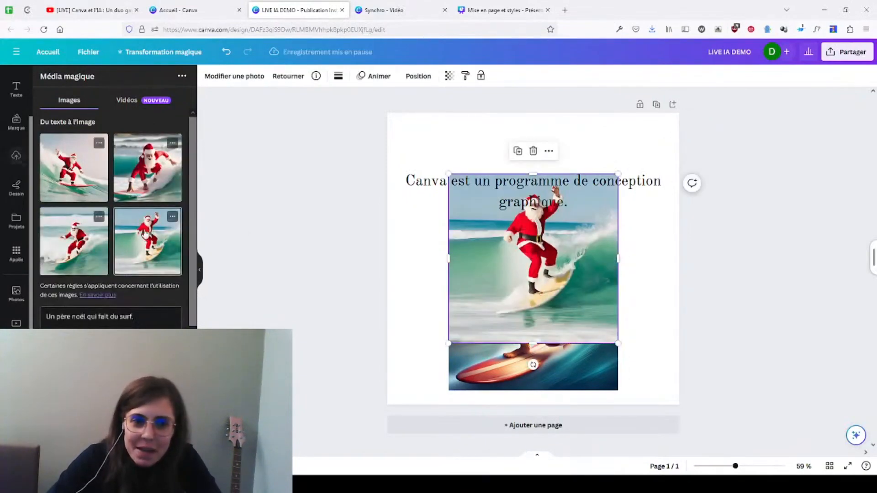
drag(537, 251, 521, 288)
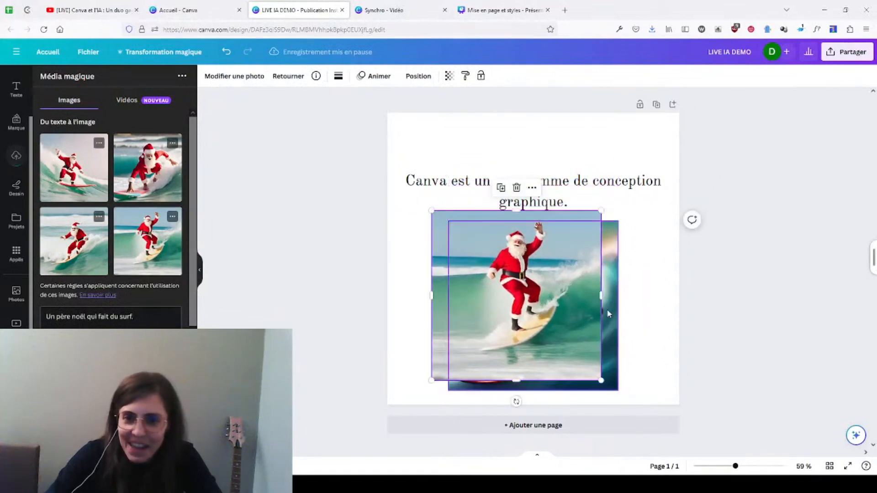
click(642, 279)
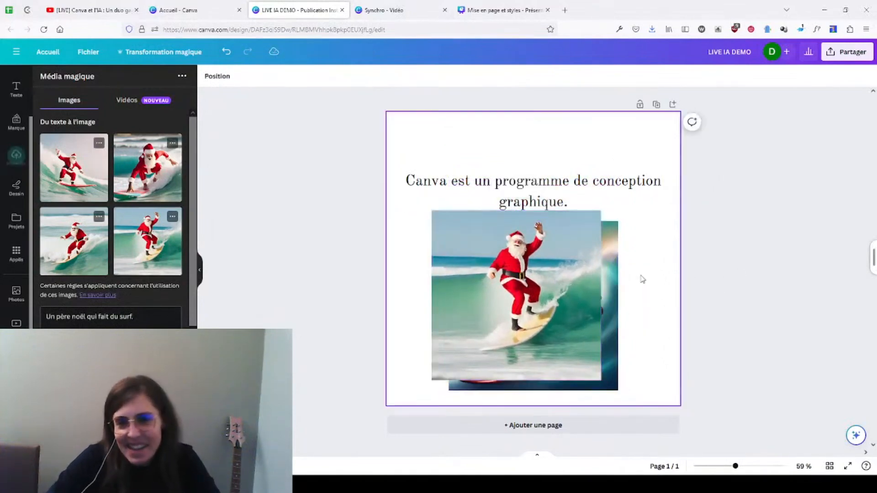
drag(534, 280, 513, 288)
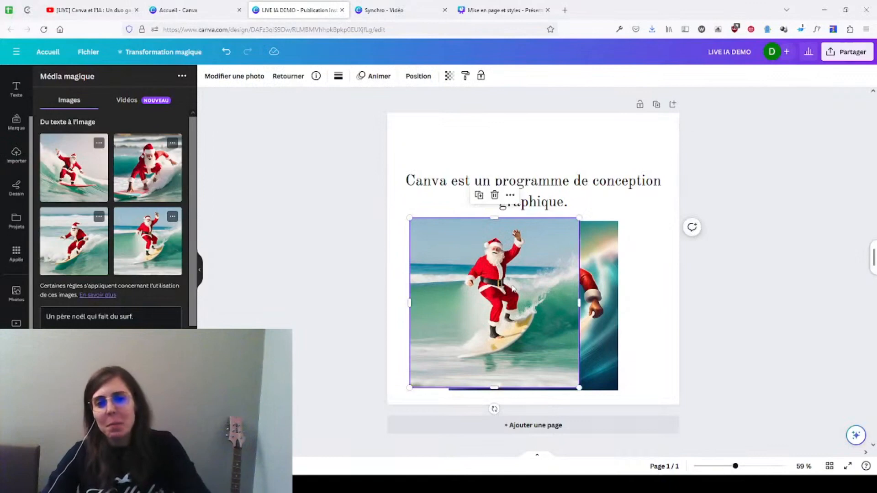
scroll(16, 123, up, 2)
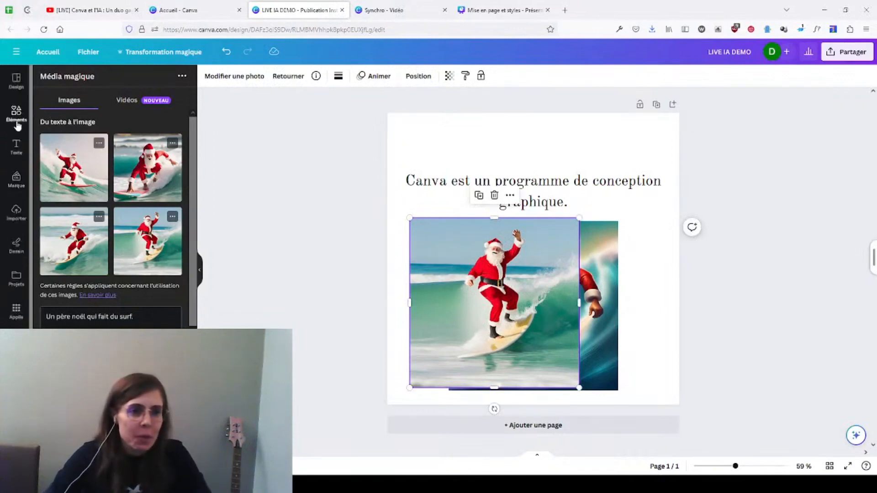
click(16, 114)
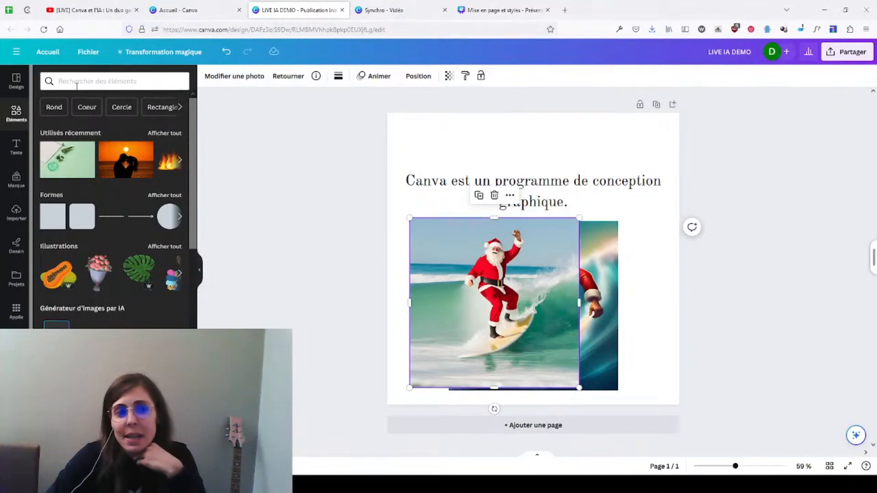
scroll(16, 220, down, 2)
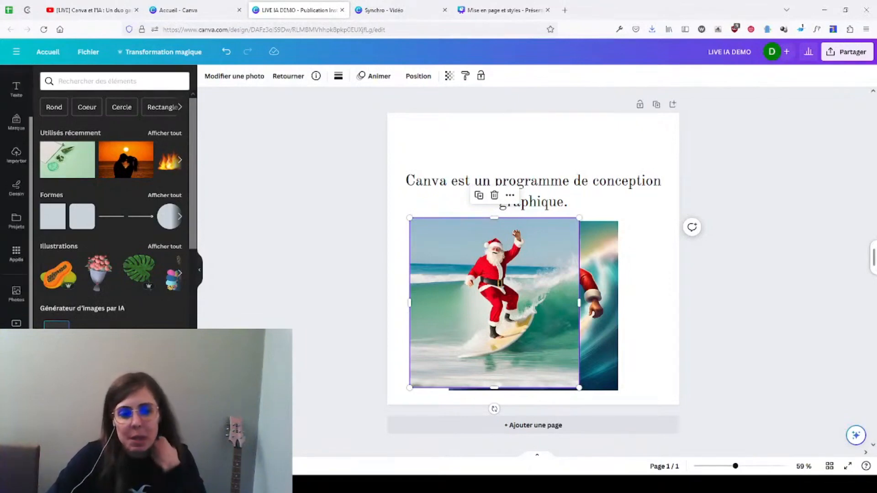
click(16, 393)
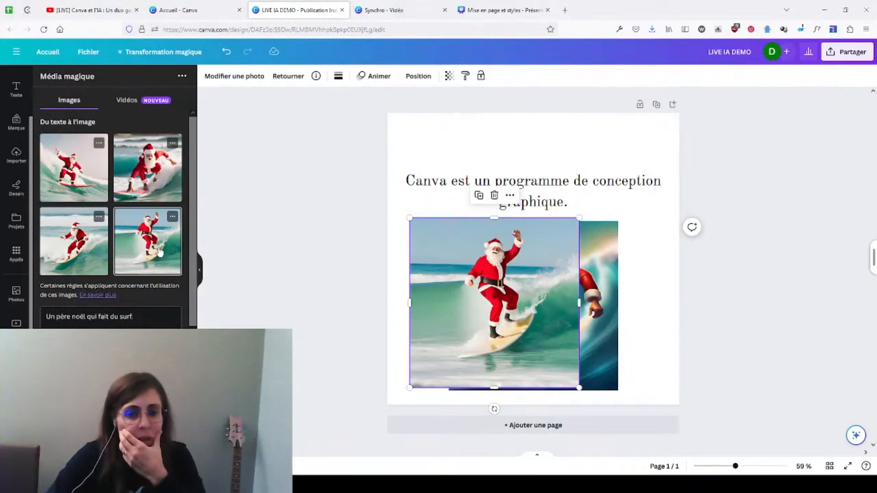
Step: Arrange the two Santa images side by side below the title, with the photo version left of the illustrated one
drag(544, 350, 483, 352)
drag(593, 324, 648, 323)
drag(467, 344, 486, 346)
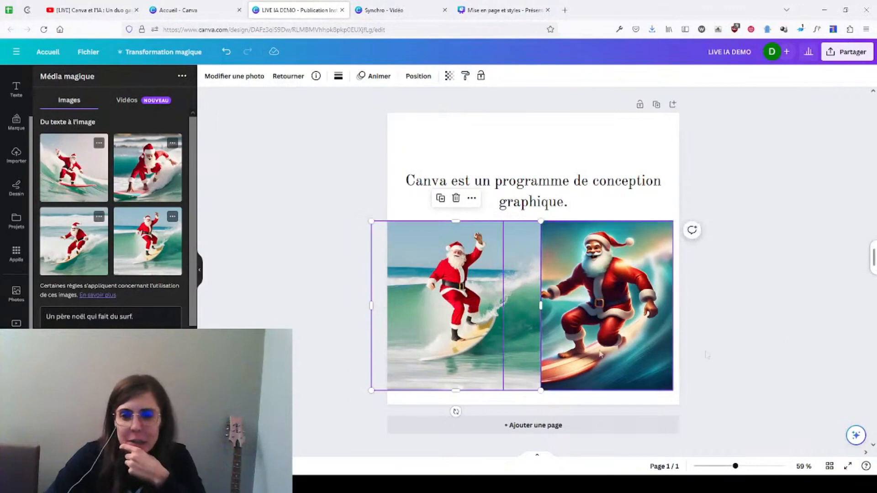
click(802, 339)
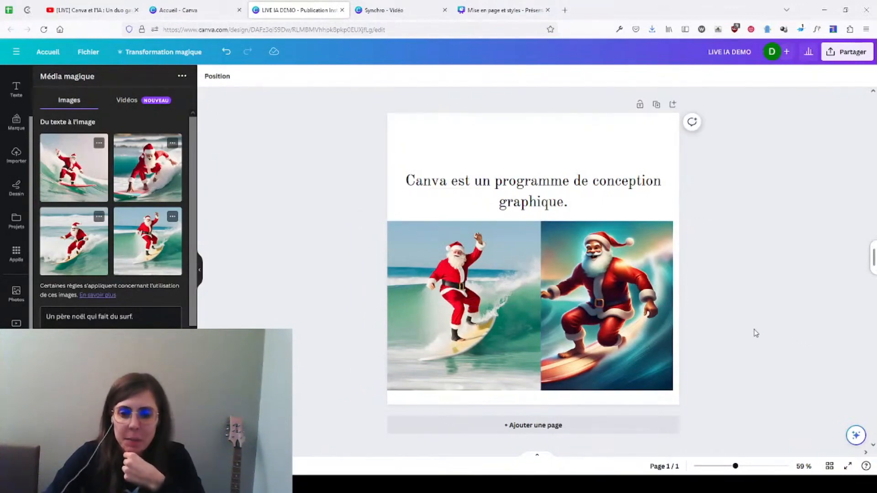
Step: Generate a video in Média magique from the description "Un père noël qui fait du surf."
click(127, 102)
click(78, 101)
click(166, 324)
click(170, 100)
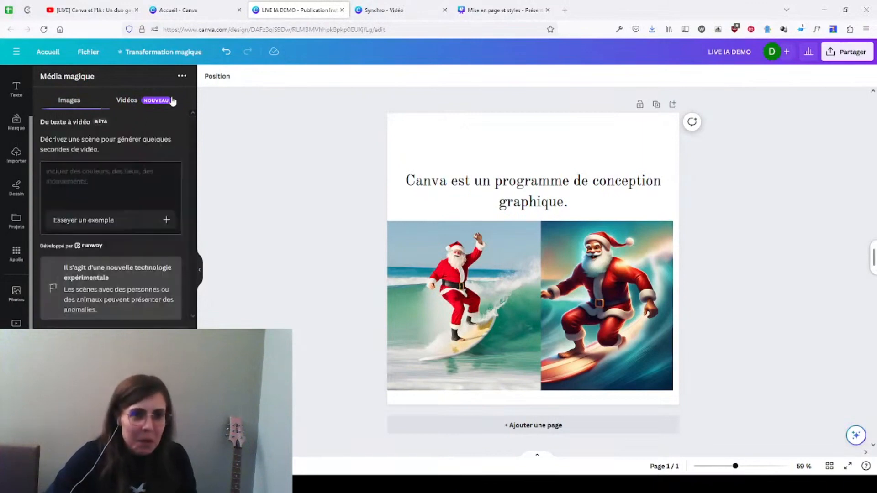
click(139, 169)
text(Un père noël qui fait du surf.)
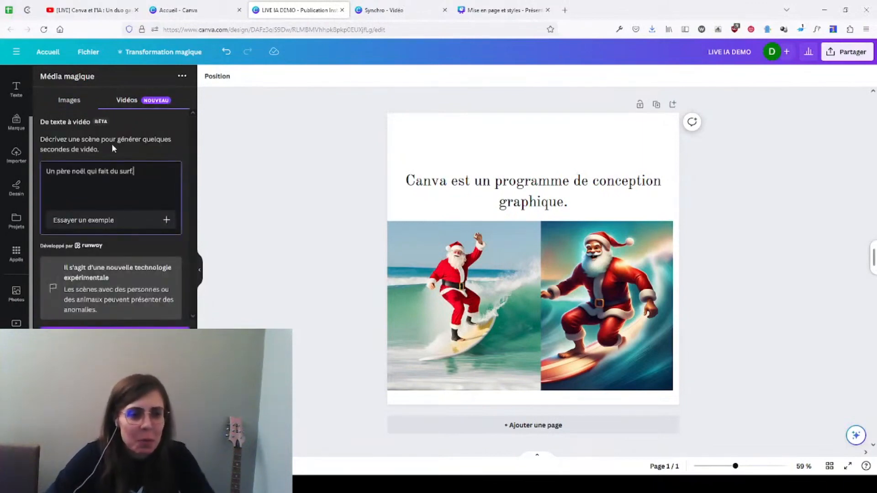
click(153, 328)
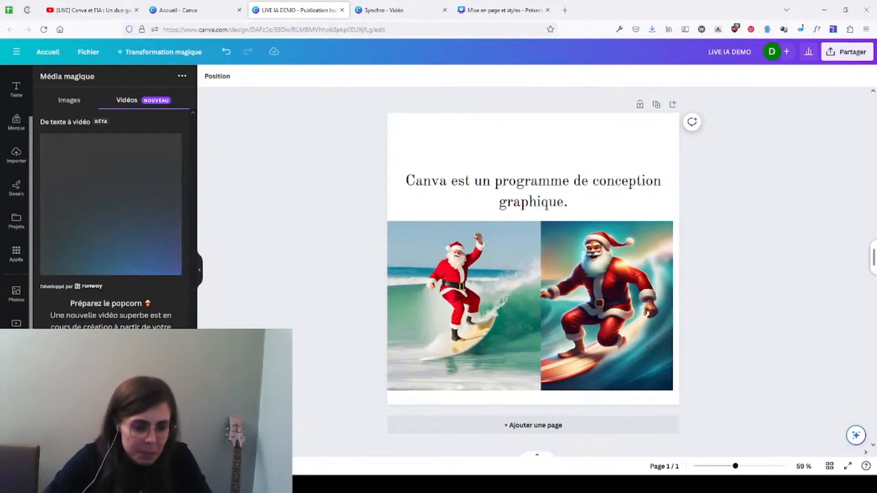
Step: Read the YouTube live chat while the video is generated and return to the LIVE IA DEMO design
click(94, 9)
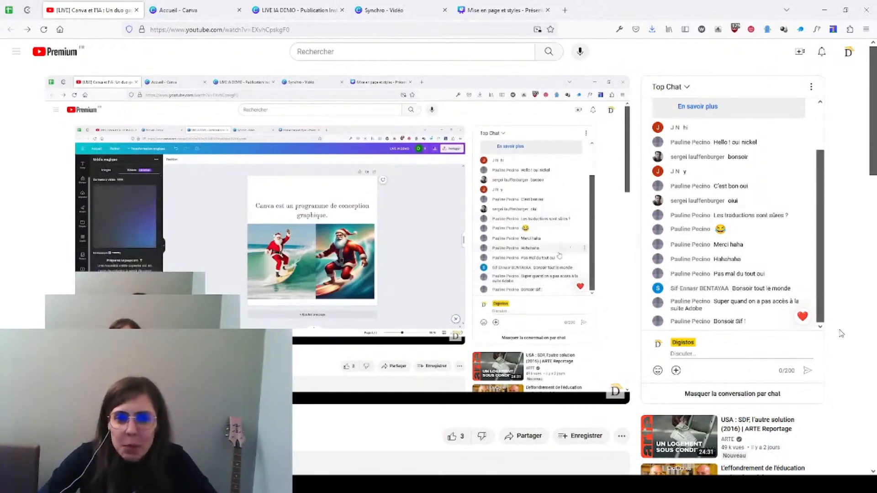
click(282, 11)
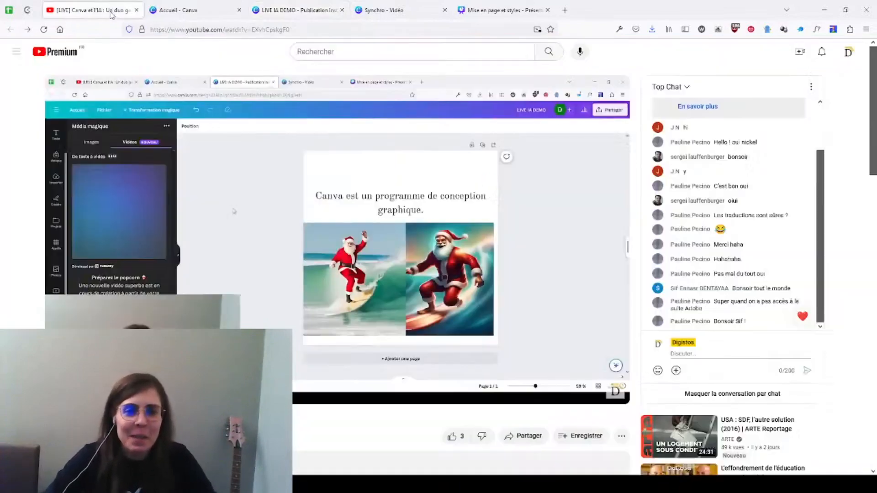
click(112, 11)
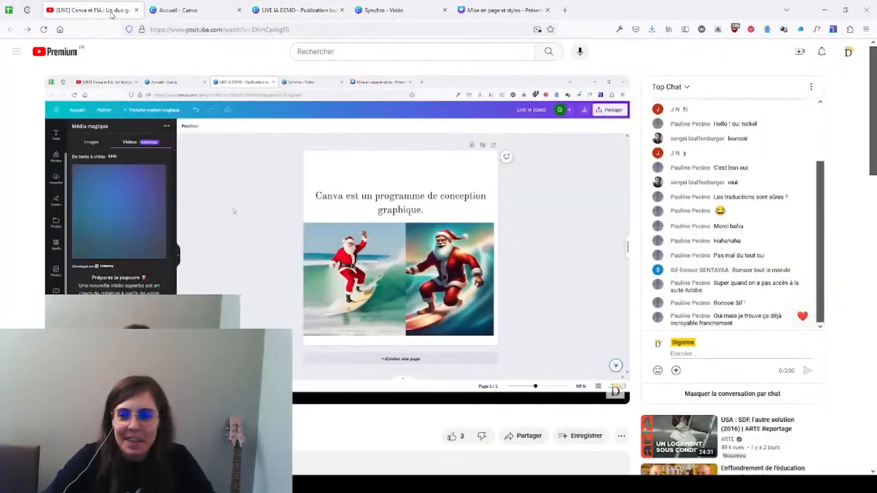
click(305, 11)
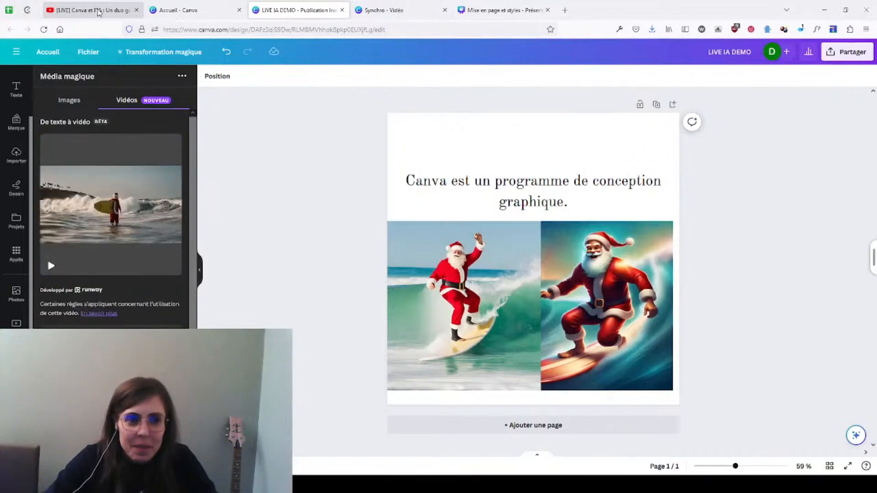
Step: Insert the generated Santa video over the two images, enlarge it to the full page width and play it
click(89, 233)
drag(605, 255, 580, 286)
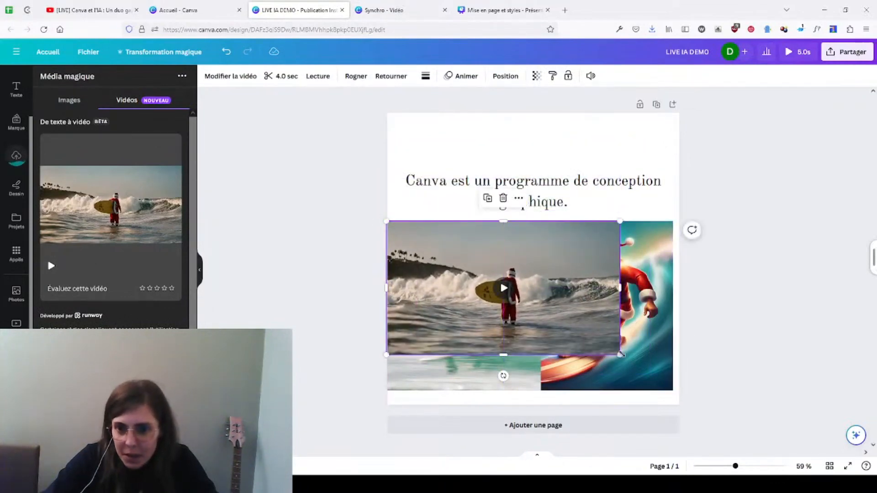
drag(621, 357, 686, 388)
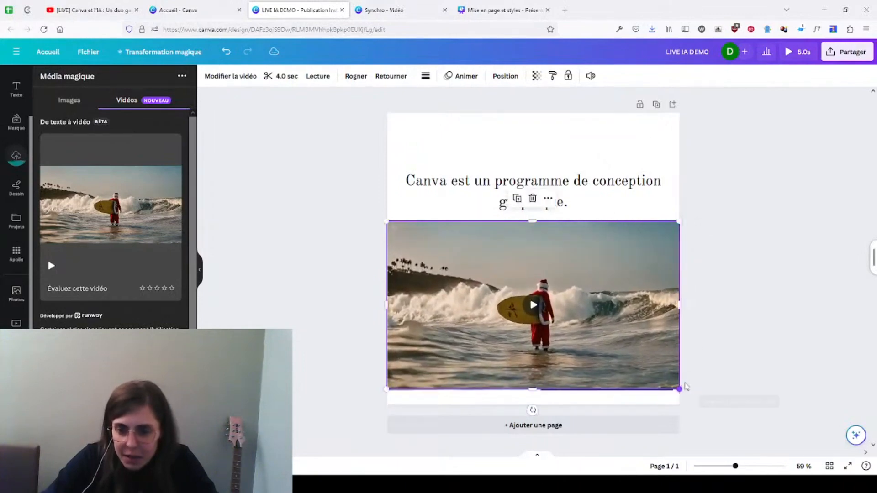
click(532, 304)
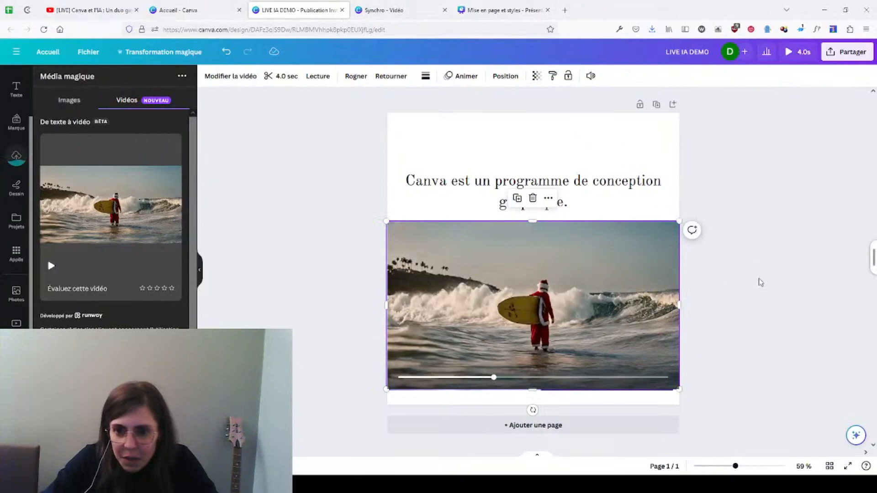
Step: Delete the generated Santa video from the page
drag(609, 293, 612, 226)
click(534, 240)
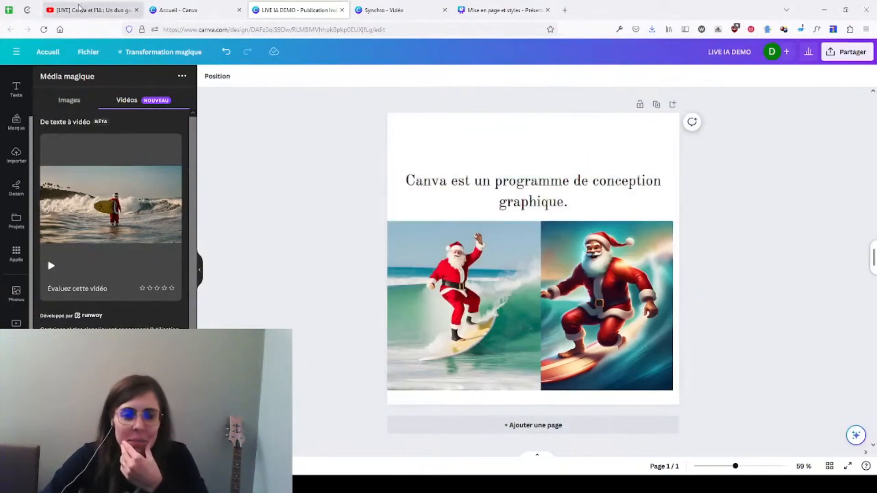
Step: Read the latest YouTube live chat comments and switch to the Synchro video design
click(91, 9)
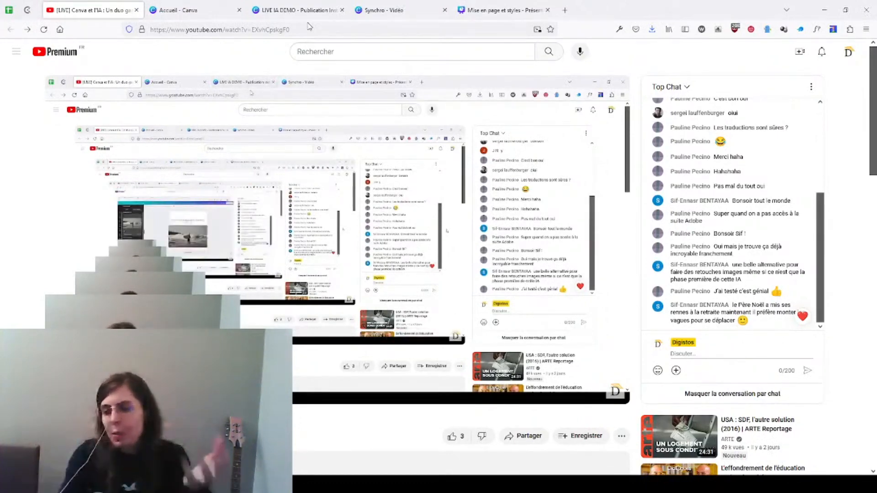
click(282, 15)
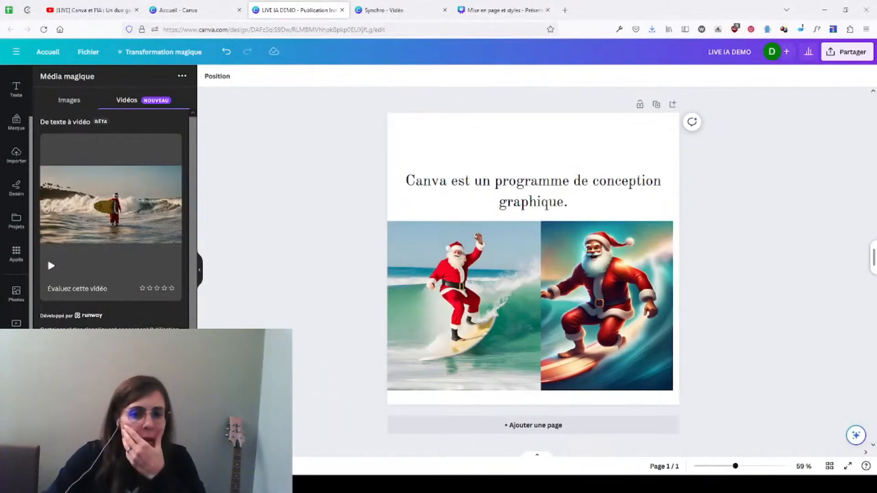
scroll(18, 101, up, 2)
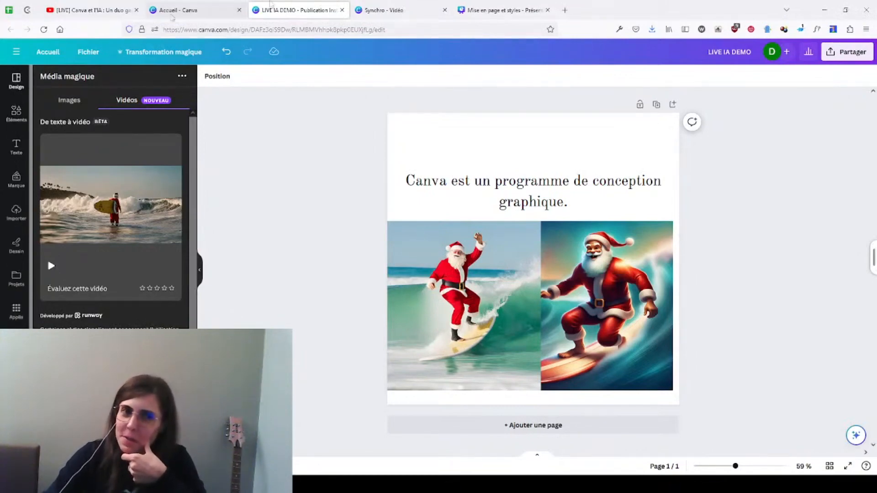
click(402, 16)
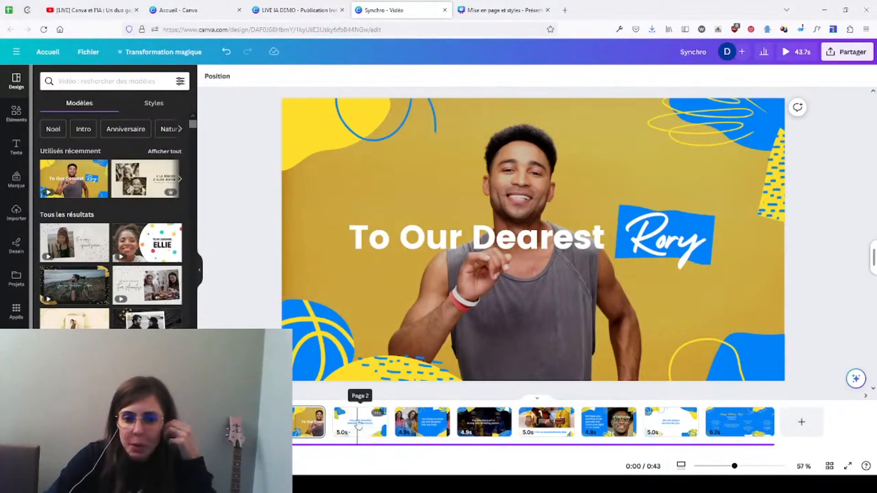
Step: Look through the pages of the birthday video on the timeline up to the page with the man in glasses
click(344, 425)
click(411, 426)
click(476, 427)
click(542, 428)
click(607, 423)
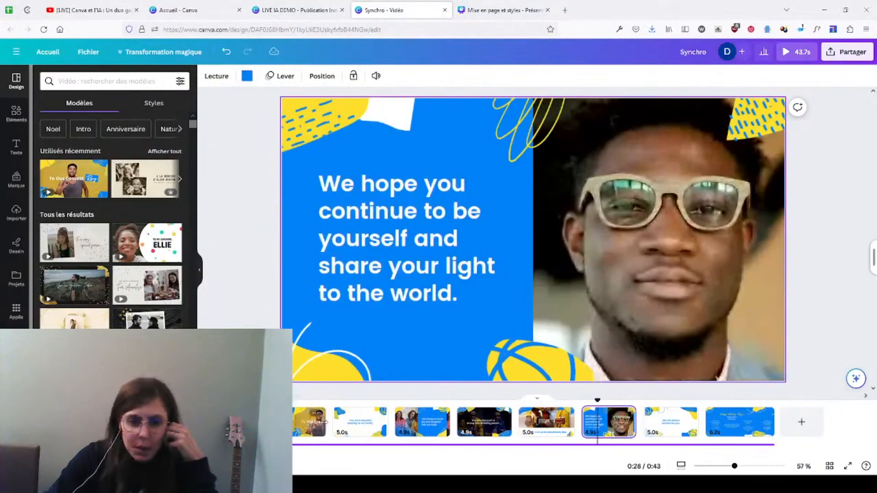
Step: Shorten the first page to about 5 seconds and set the third and fourth pages' durations to 5.0 s
click(297, 423)
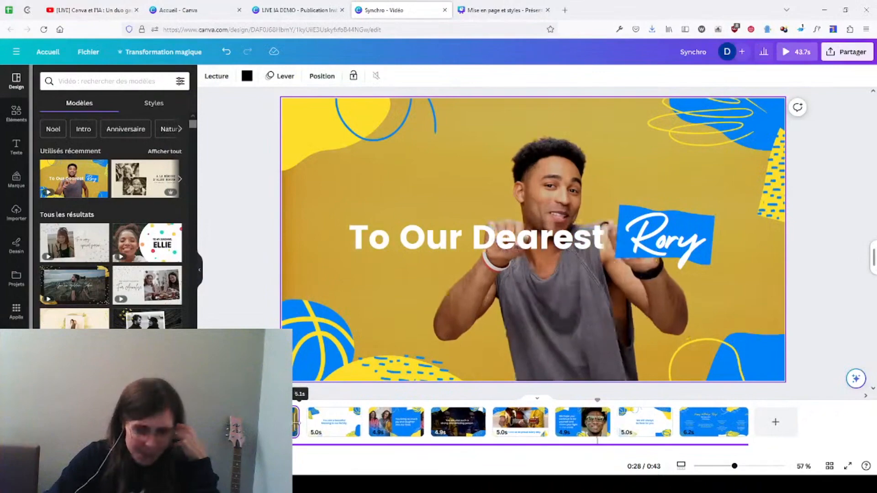
click(333, 423)
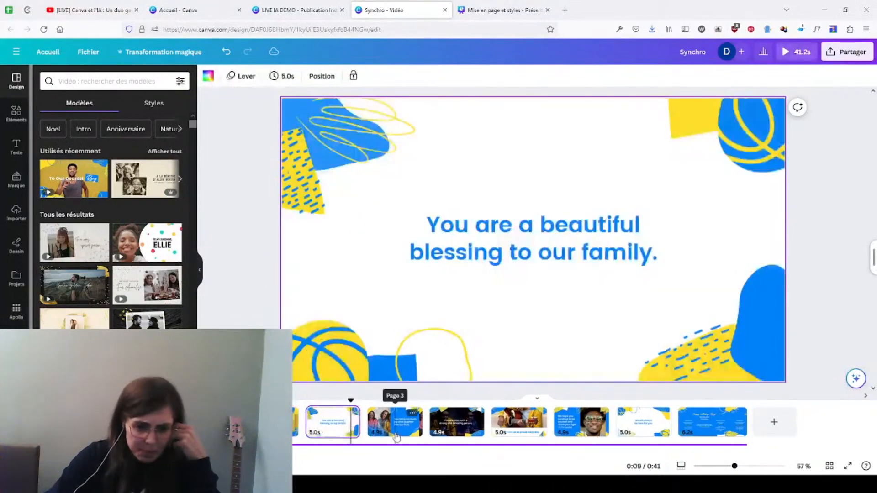
click(395, 422)
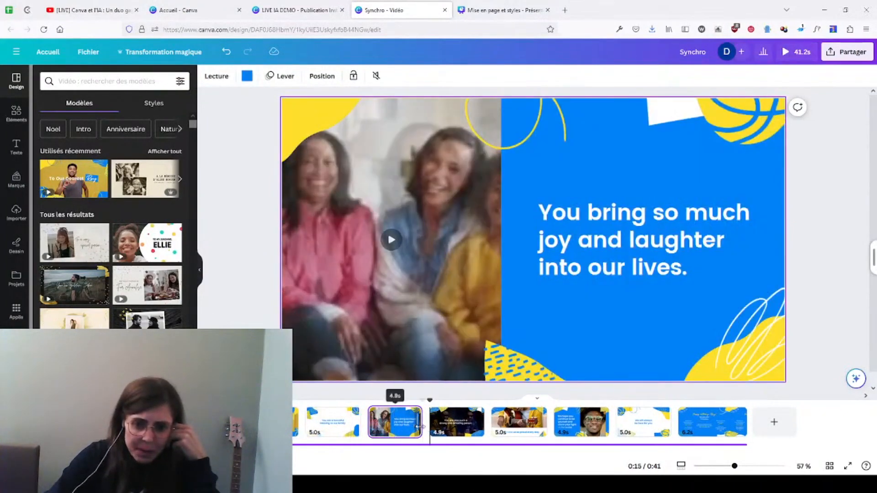
click(441, 428)
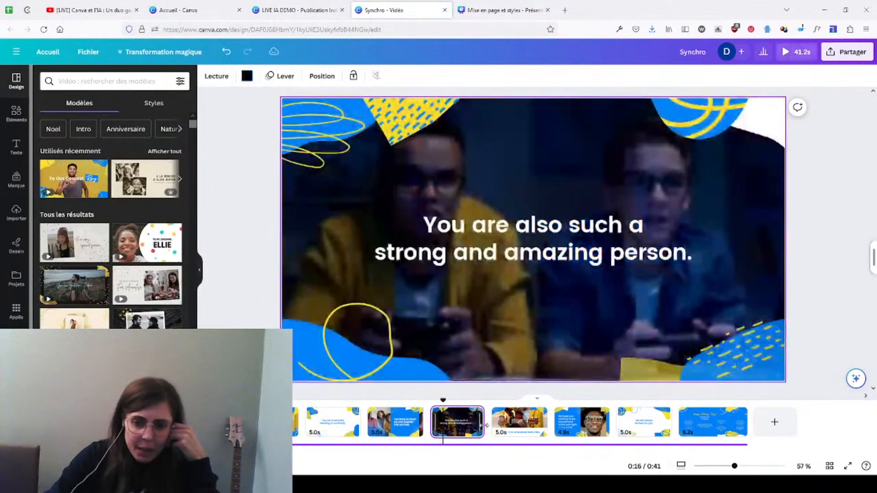
drag(500, 426, 481, 429)
click(515, 428)
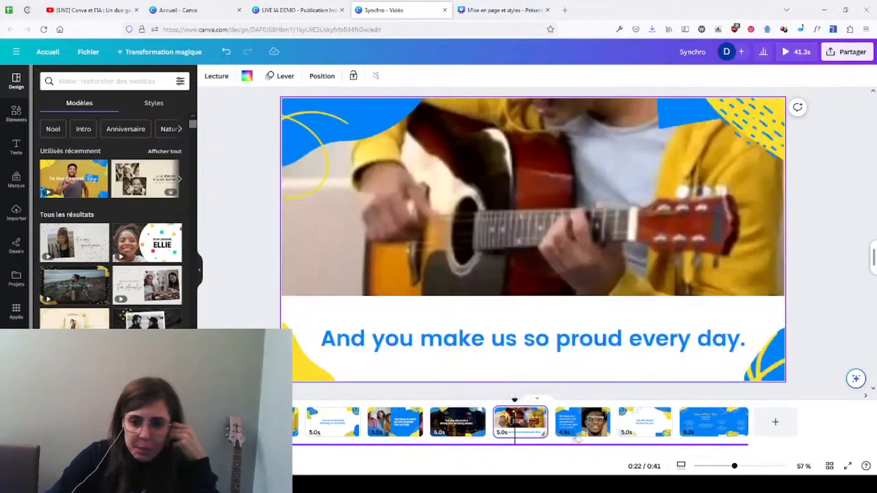
Step: Set the durations of the sixth page and the final "Happy birthday" page to 5.0 s
click(577, 437)
drag(609, 427, 611, 428)
click(735, 426)
drag(737, 426, 734, 423)
click(244, 316)
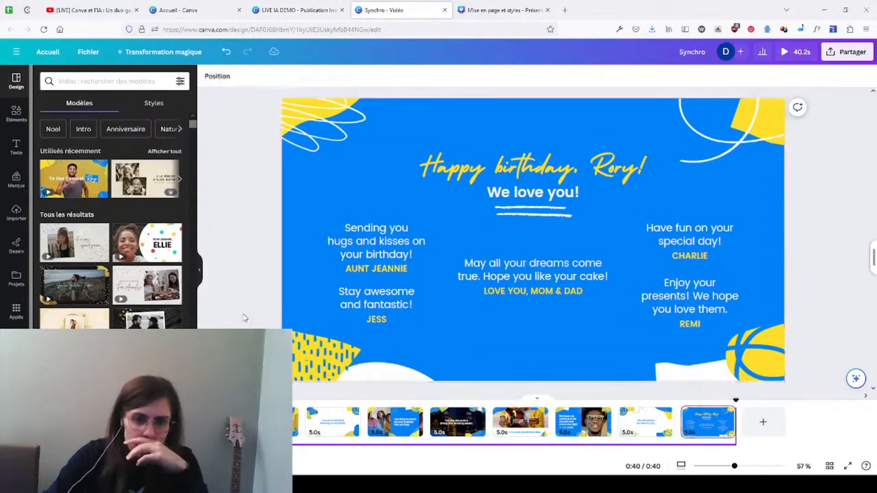
Step: Play the unsynchronised video from its first page, check the YouTube live chat and return to the Synchro design
click(267, 422)
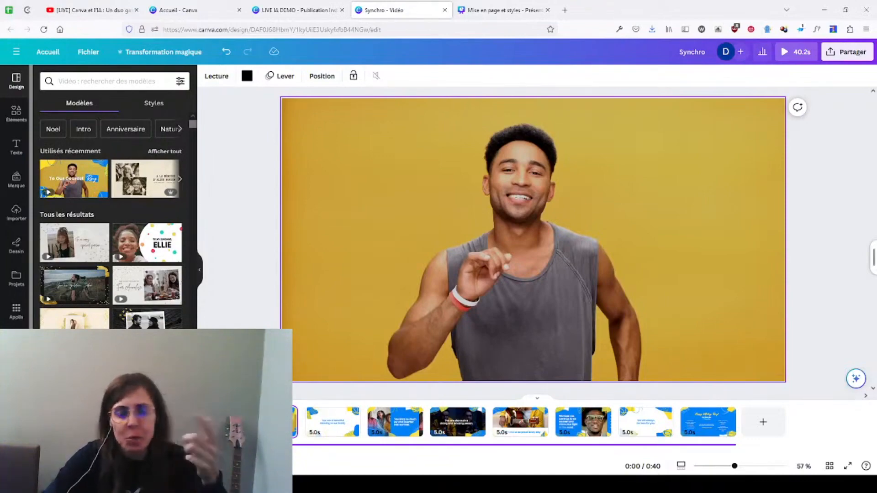
key(space)
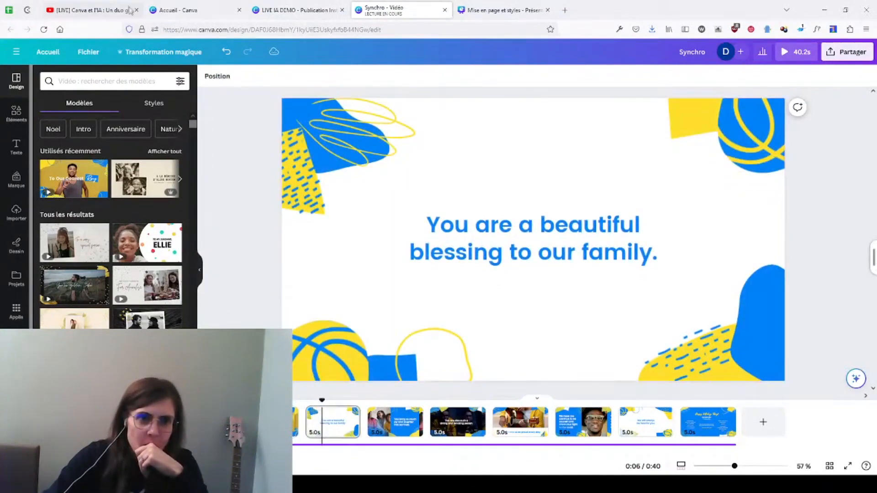
click(114, 11)
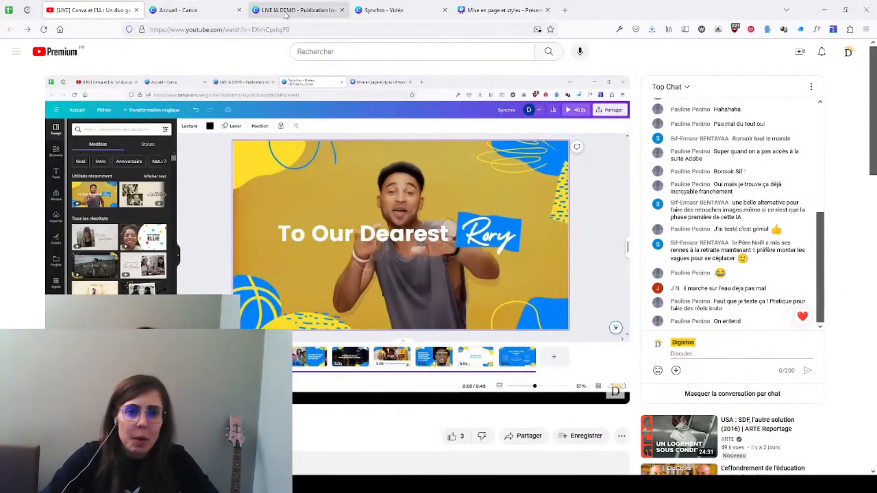
click(384, 10)
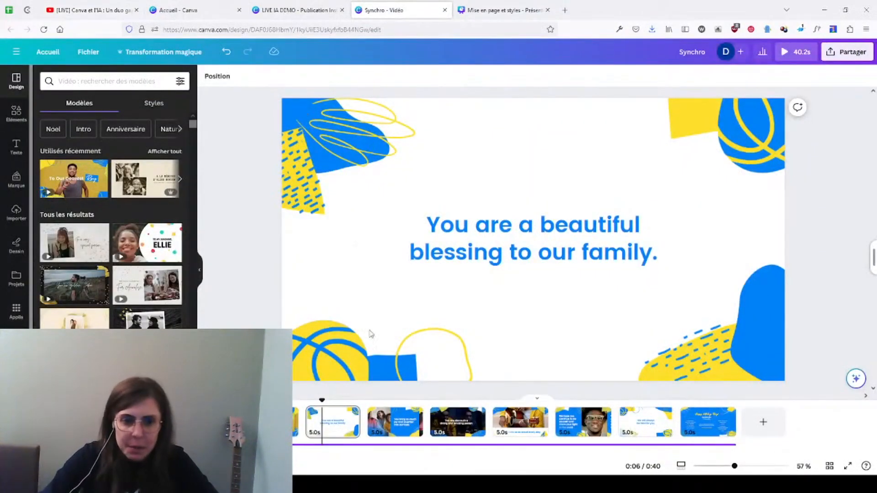
Step: Show the rhythm markers on the audio track and synchronise the pages automatically with the music
click(338, 445)
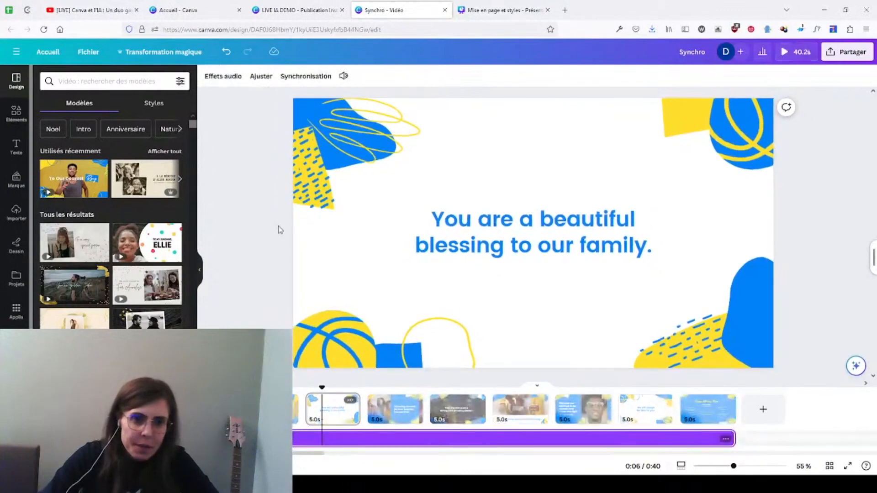
click(316, 77)
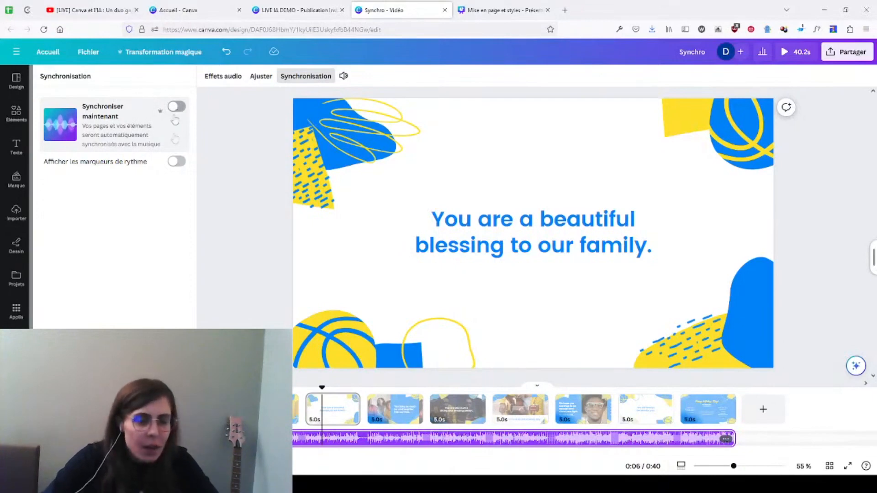
click(174, 161)
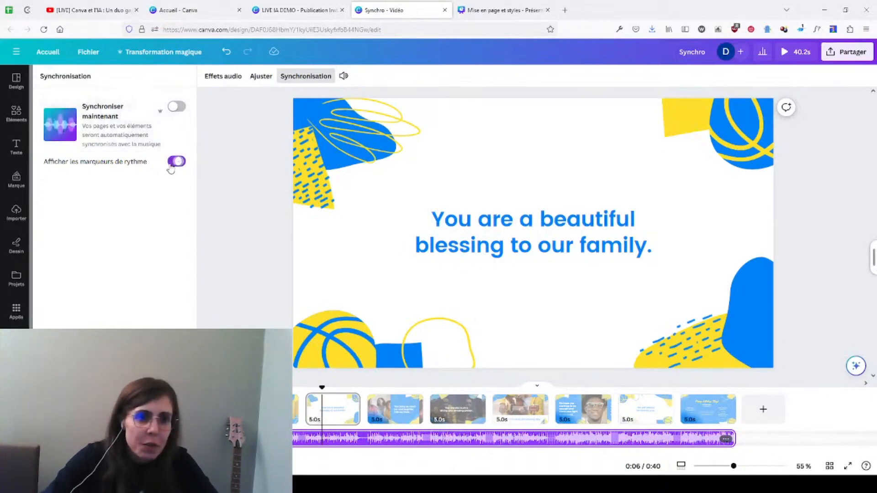
click(178, 108)
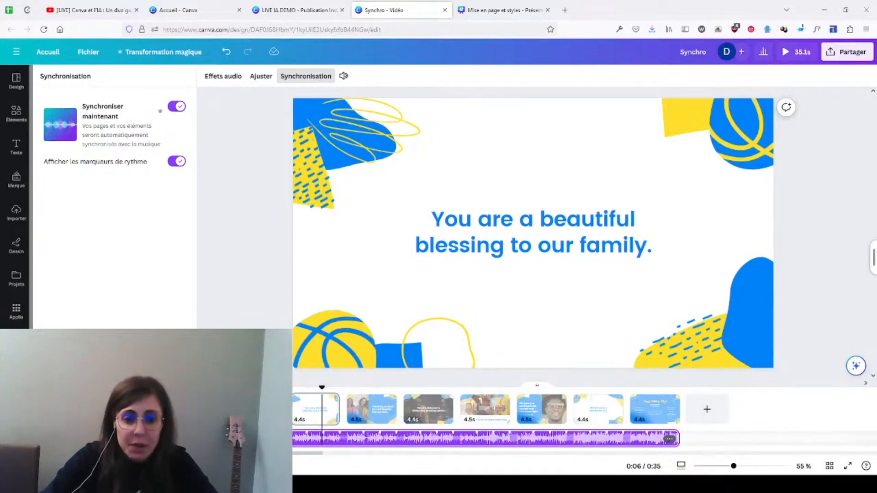
Step: Play the synchronised video from its first page, read the YouTube live chat comments and return to the Synchro design
click(261, 409)
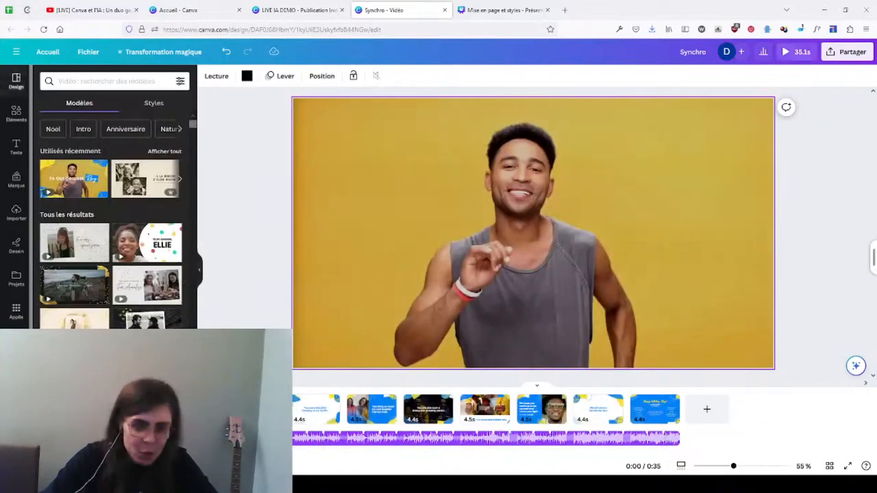
key(space)
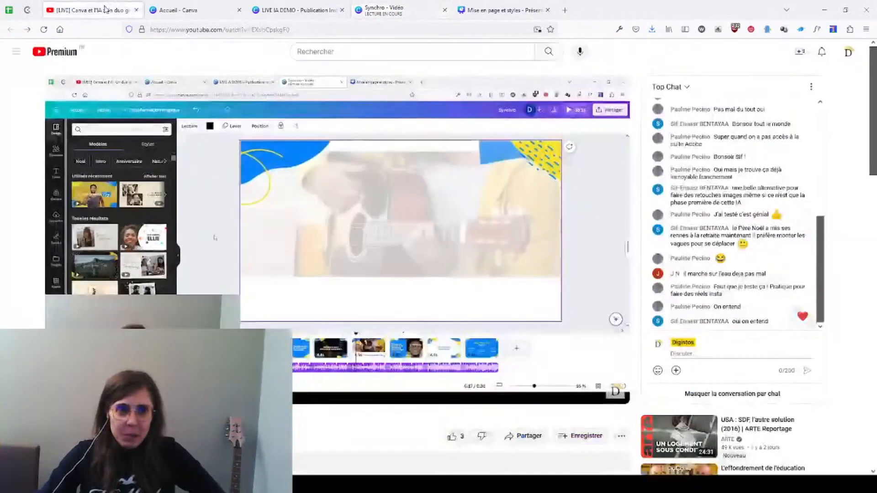
click(91, 10)
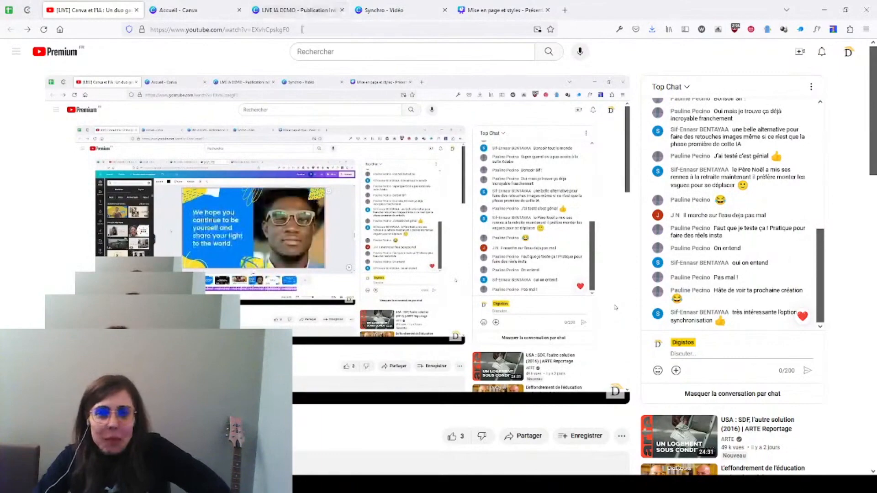
click(396, 10)
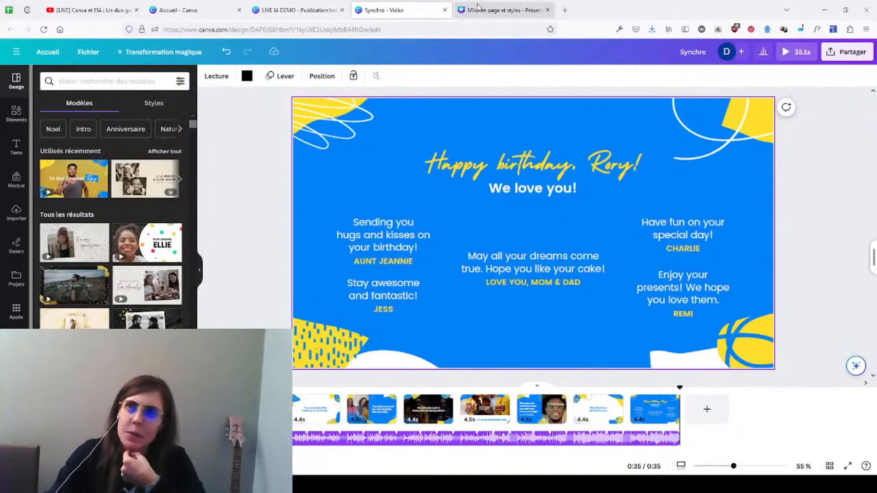
Step: Search the new-design formats on the Canva home page for "pré" and return to the Mise en page et styles presentation
click(512, 8)
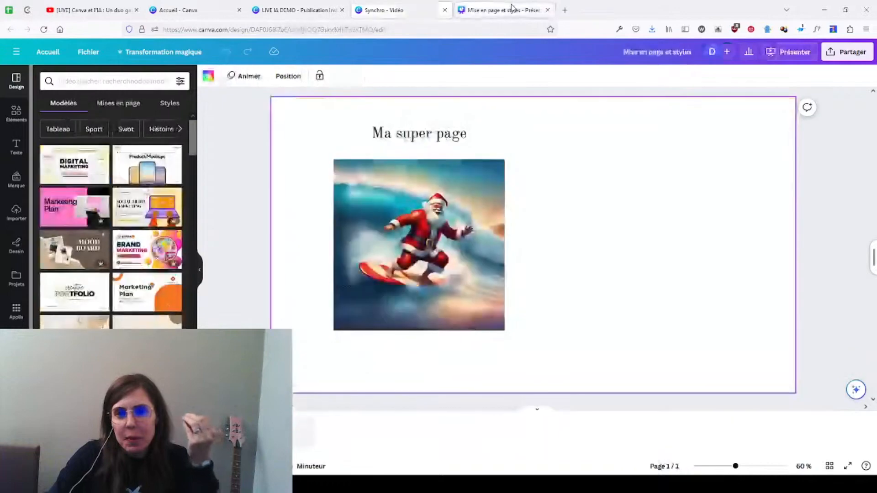
click(182, 13)
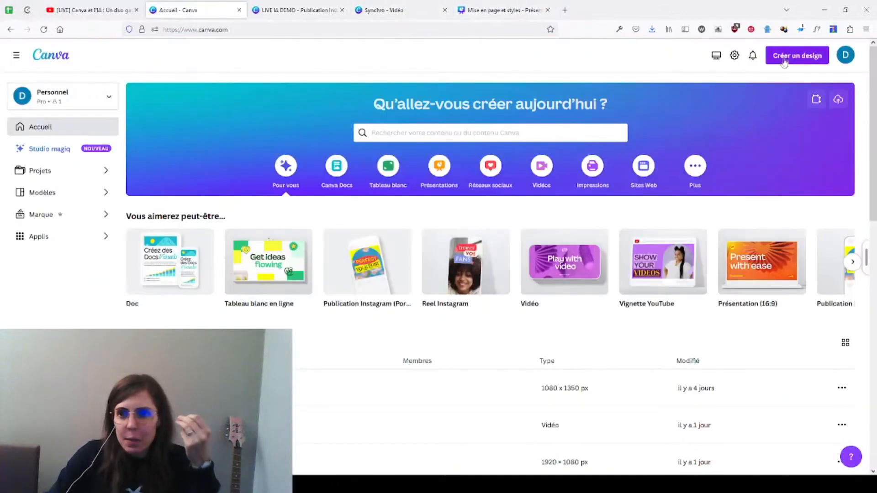
click(789, 56)
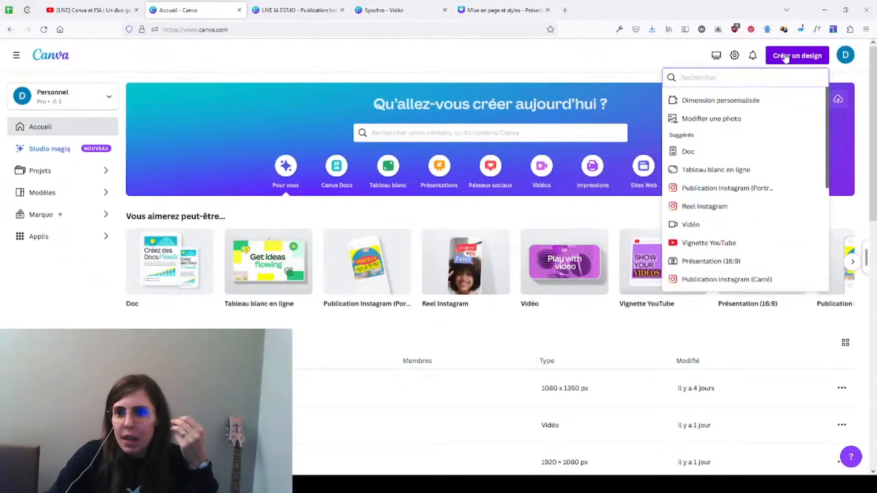
text(pré)
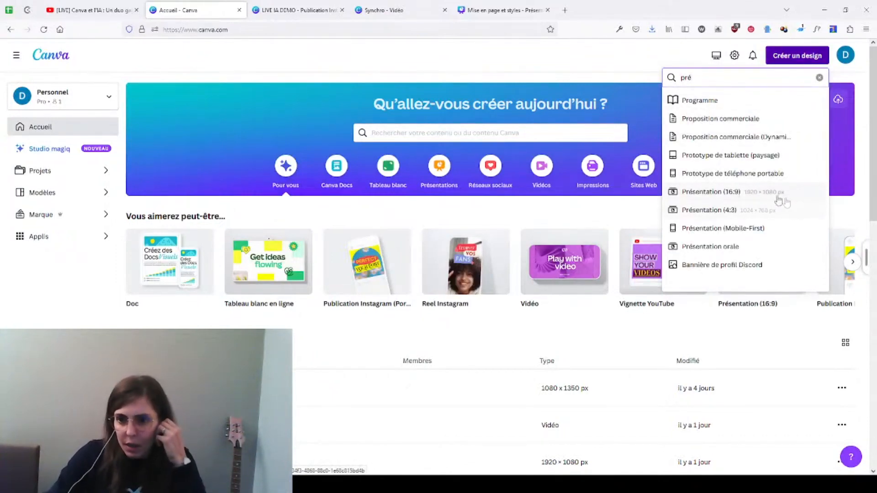
click(495, 5)
click(813, 167)
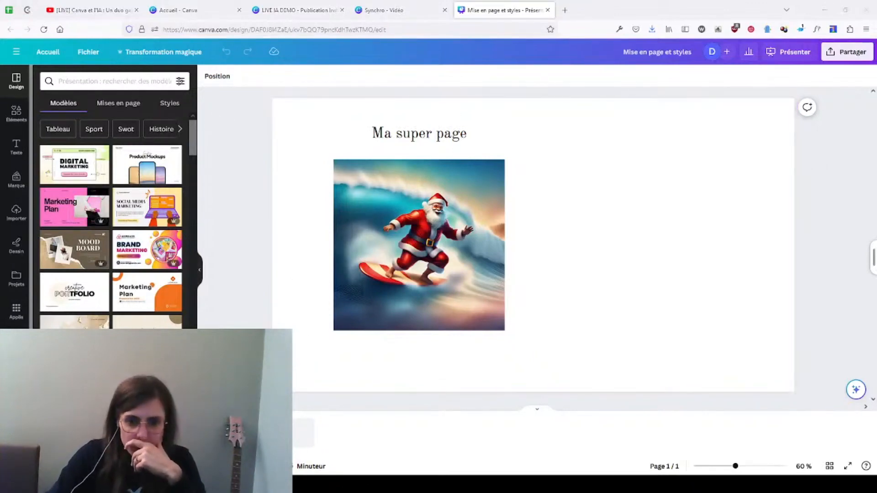
Step: Try several suggested page layouts, including the two with the surfing Santa image in a slanted frame
scroll(17, 197, down, 2)
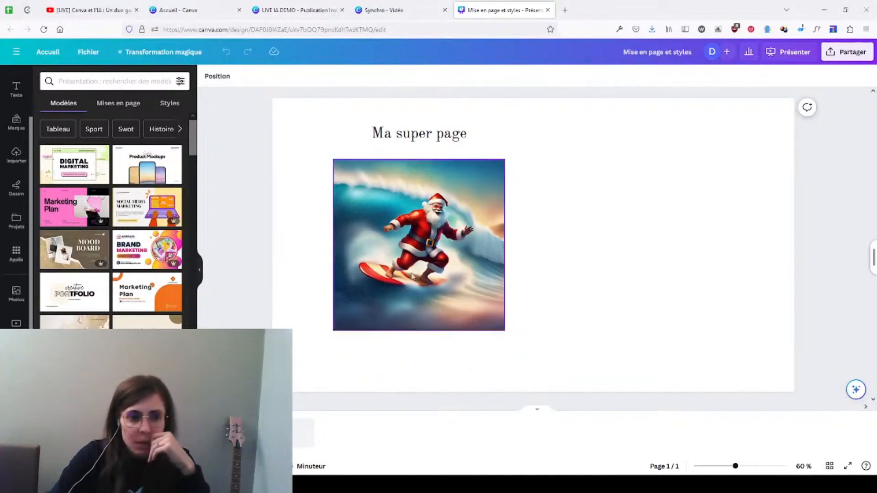
scroll(18, 215, up, 2)
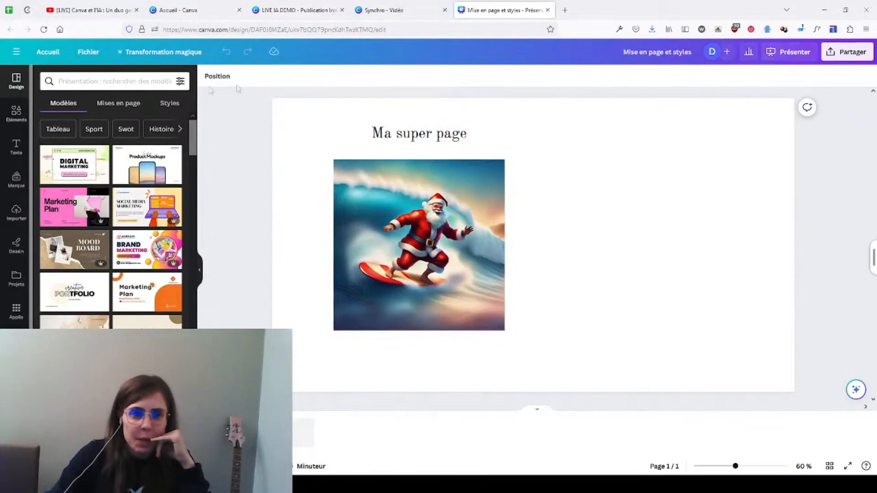
click(117, 104)
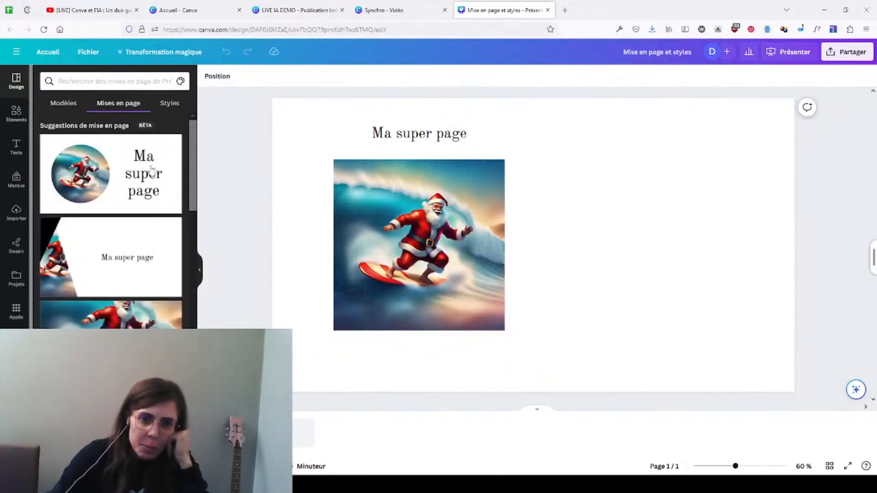
click(152, 172)
click(125, 249)
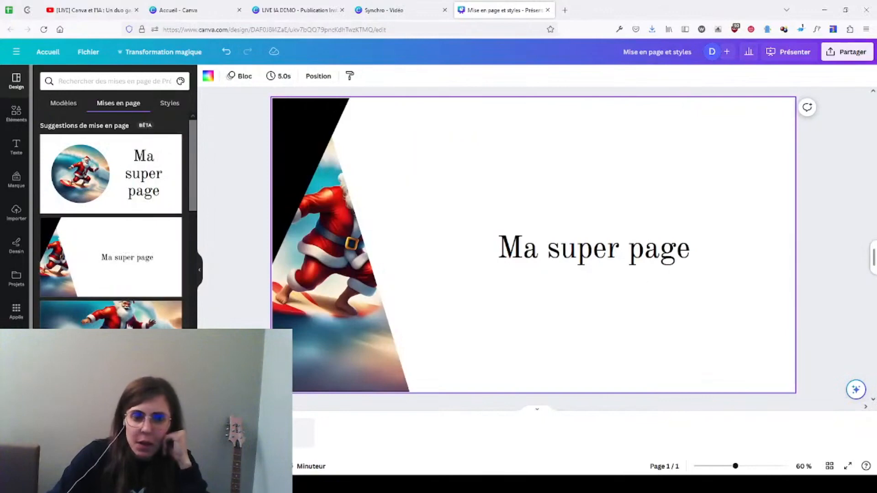
click(129, 325)
scroll(130, 325, down, 2)
click(129, 326)
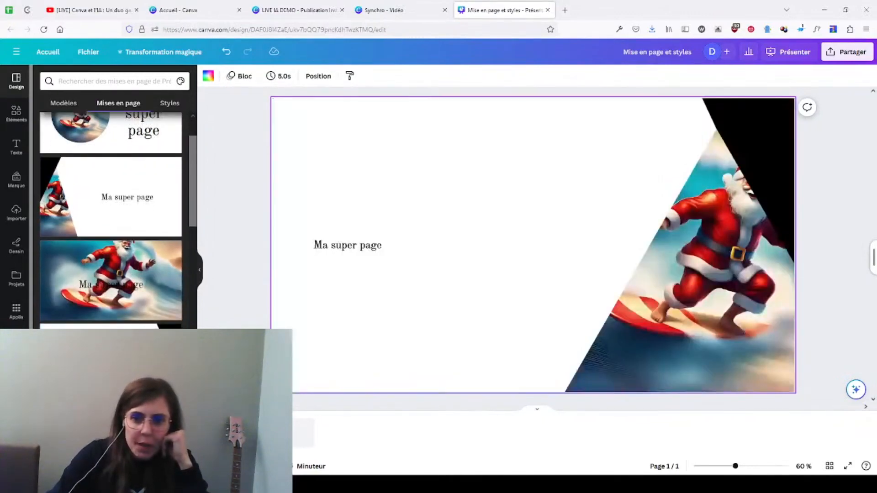
Step: Try the arched-image layout and apply the one with Santa filling the left half beside an underlined "Ma super page" title
scroll(111, 221, down, 2)
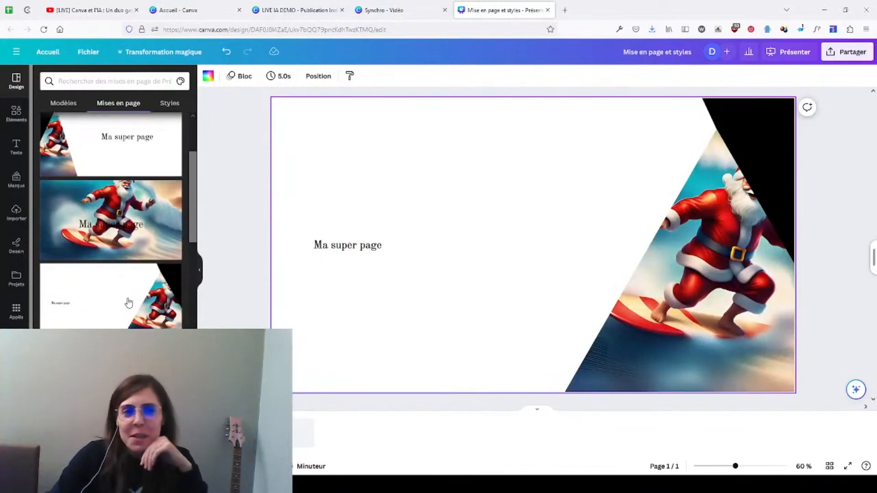
scroll(128, 303, down, 5)
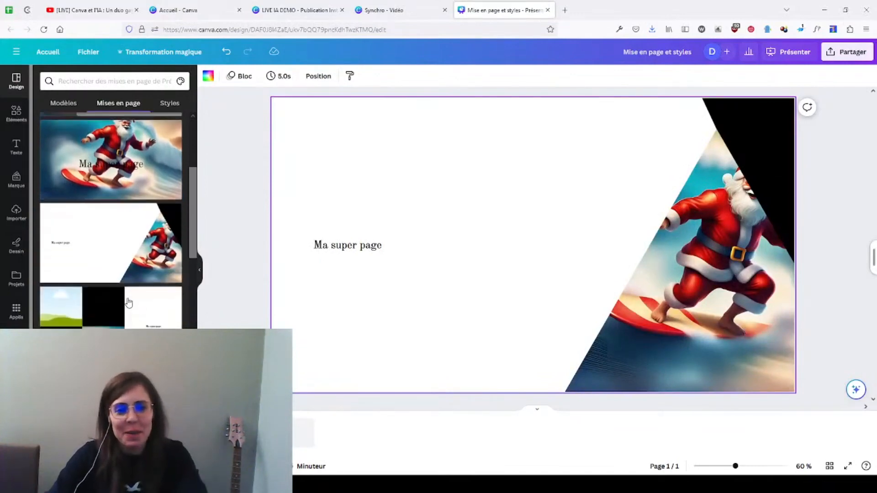
scroll(129, 315, down, 7)
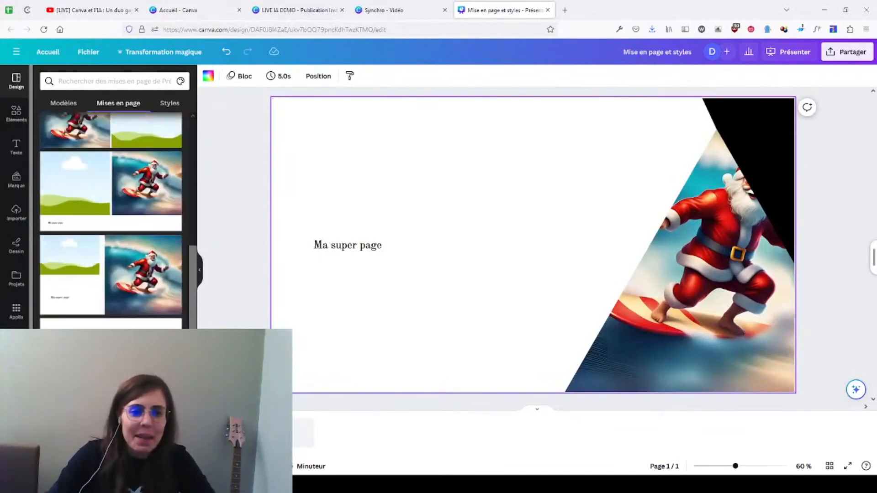
click(129, 325)
scroll(126, 336, down, 3)
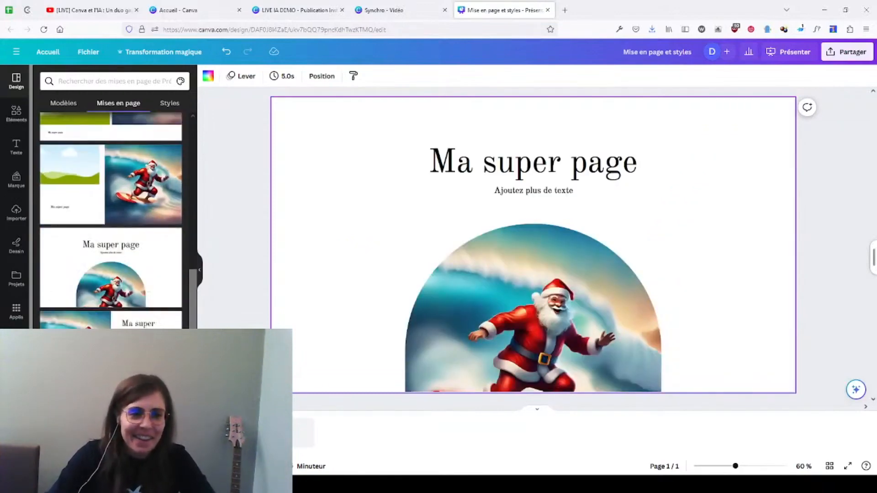
click(126, 336)
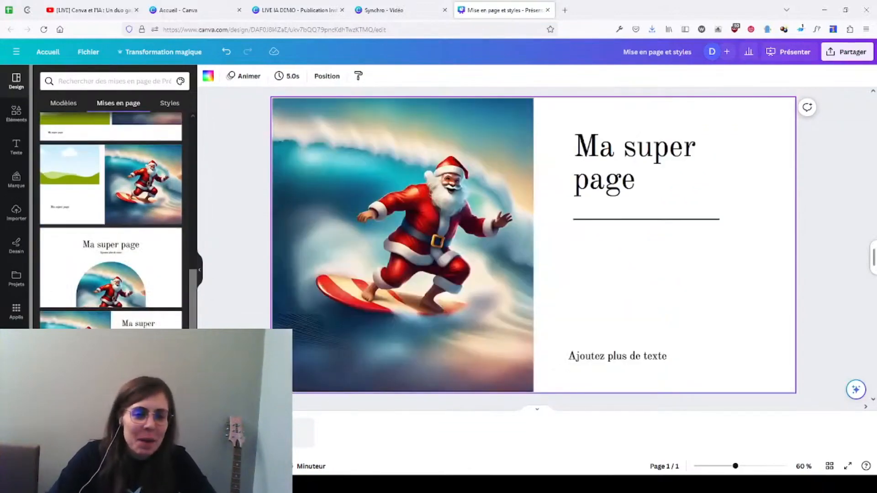
scroll(126, 336, down, 6)
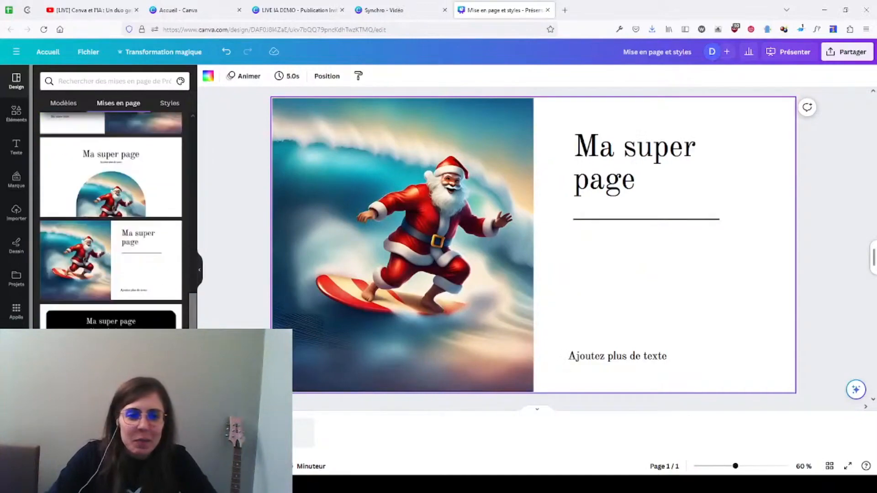
Step: Try the two-image page layouts, including shadowed side-by-side pictures and the landscape placeholder stacked above Santa beside the title
click(125, 336)
click(142, 320)
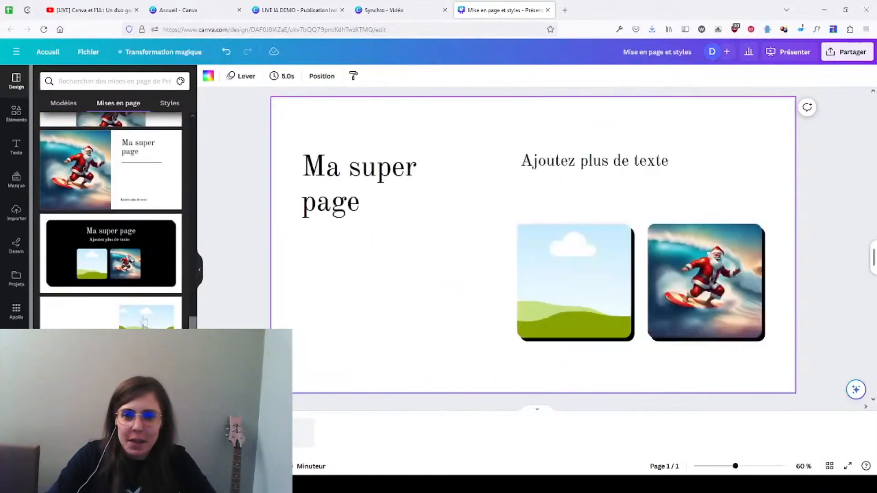
scroll(140, 320, down, 2)
click(139, 322)
click(123, 420)
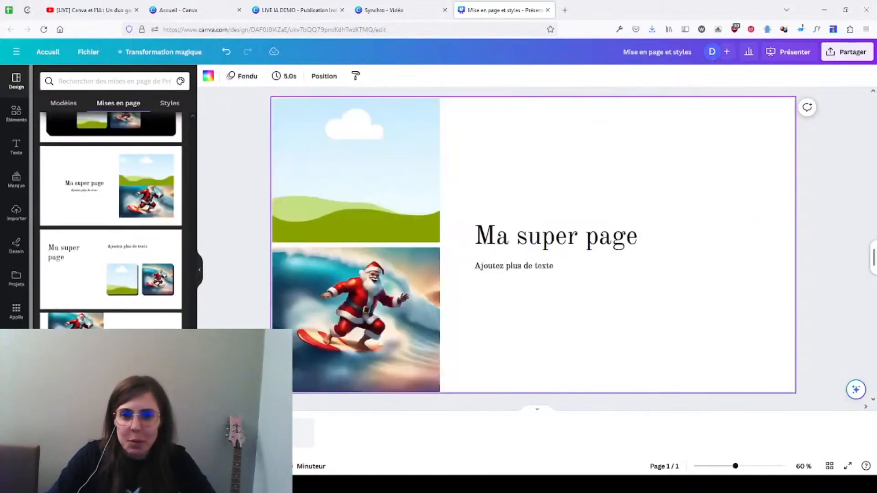
scroll(110, 221, down, 3)
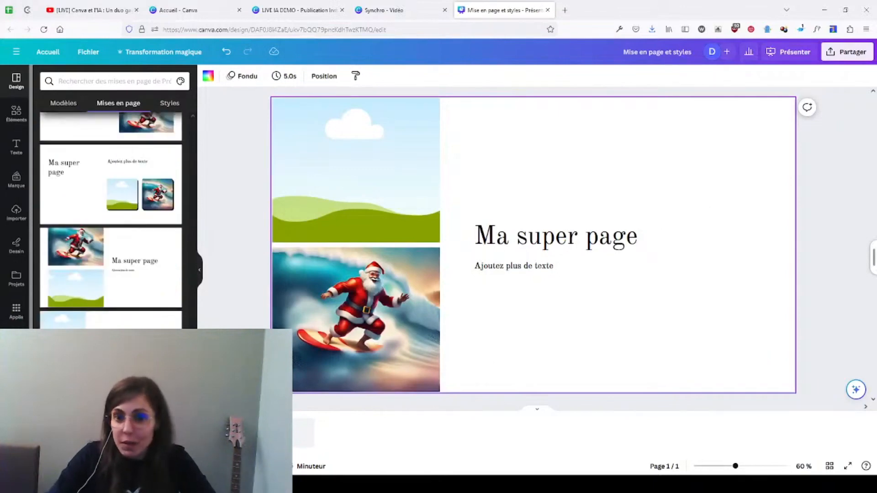
Step: Apply the suggested layout with Santa in a circular frame beside a large three-line "Ma super page" title
scroll(147, 323, up, 10)
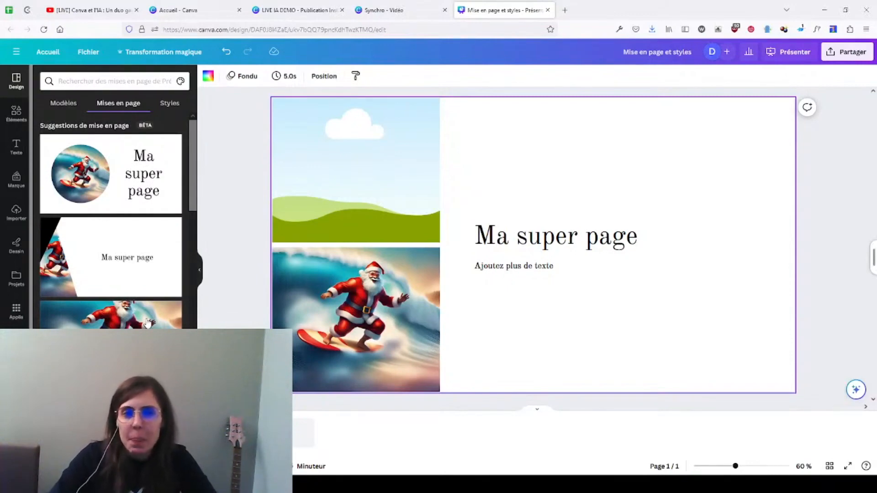
click(126, 167)
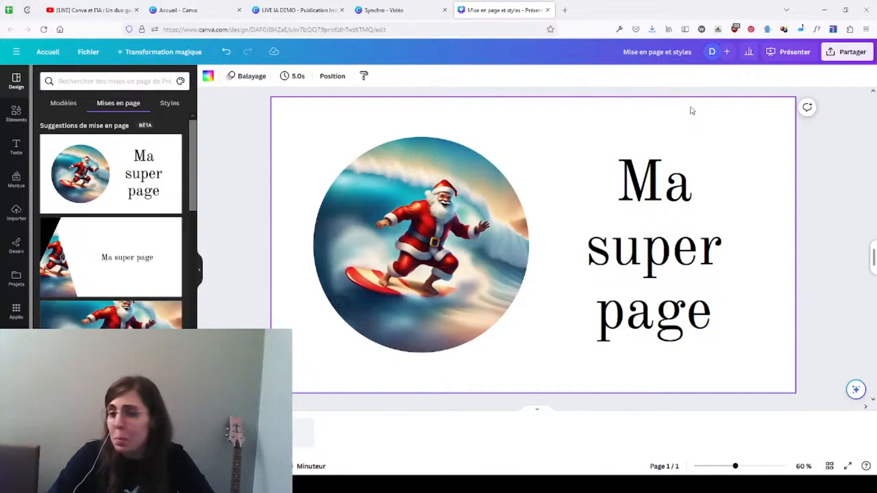
click(257, 188)
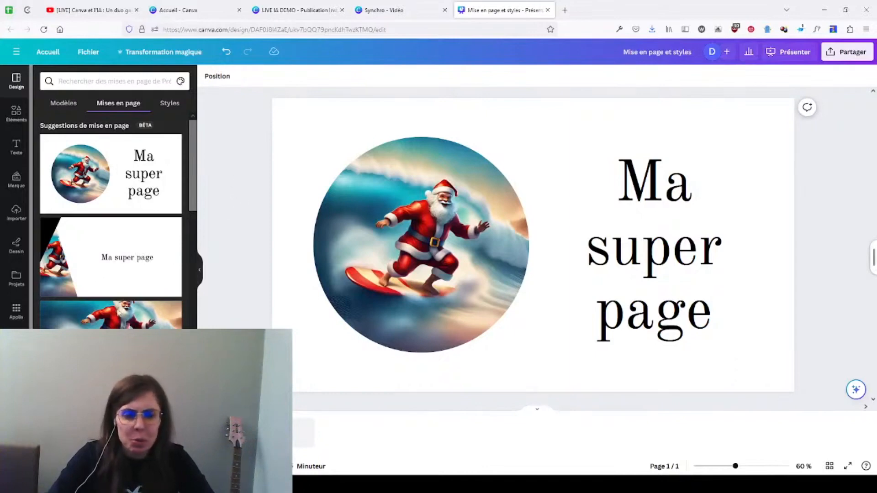
Step: Look through the remaining layout suggestions and switch to the YouTube live page to check the chat
scroll(112, 304, down, 2)
scroll(112, 292, down, 2)
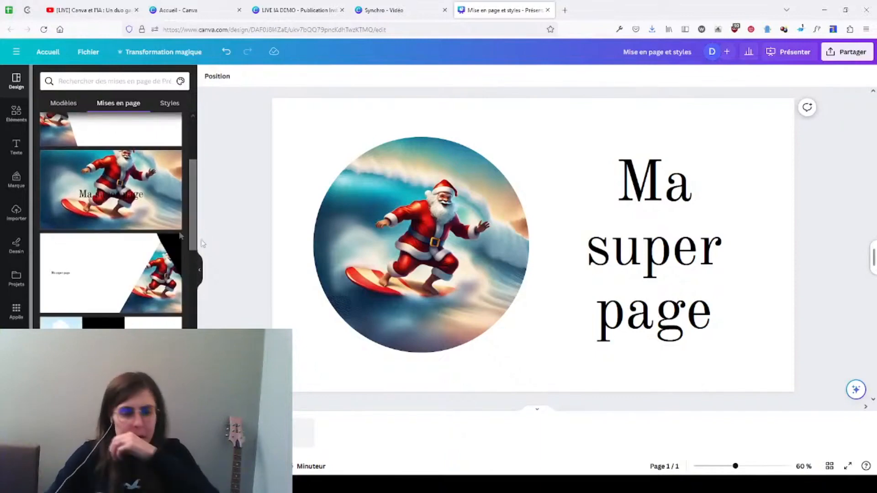
scroll(144, 225, up, 5)
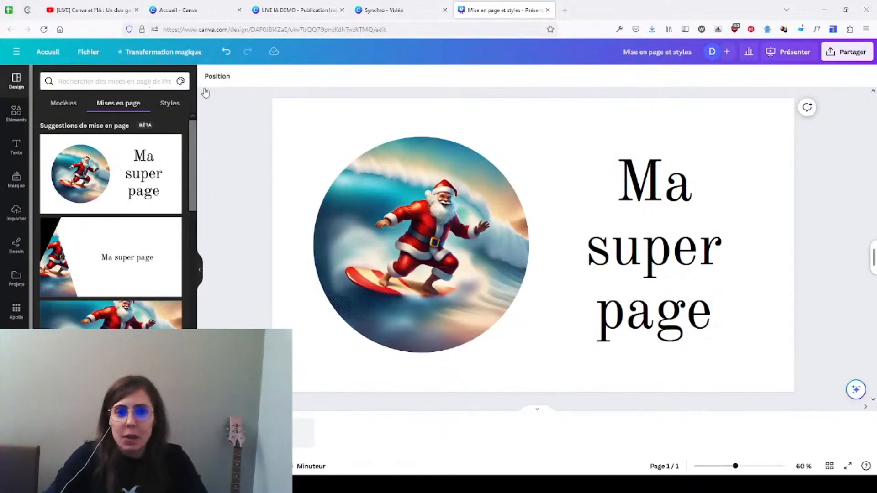
click(95, 14)
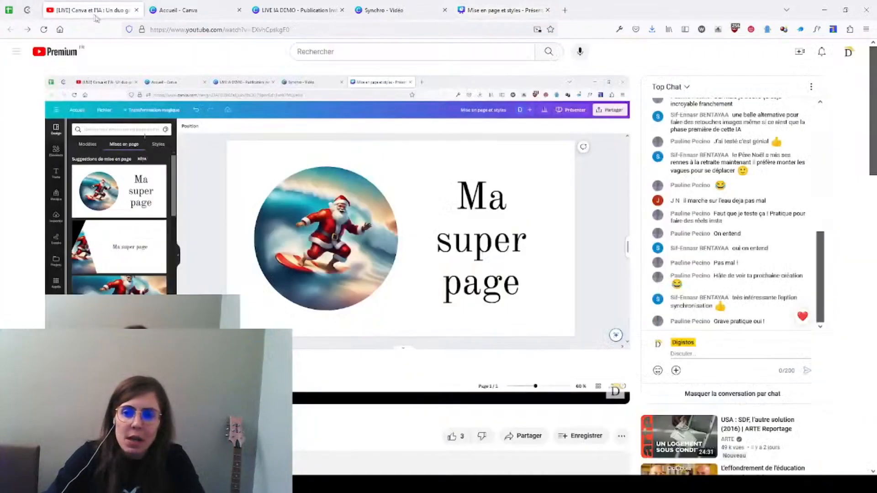